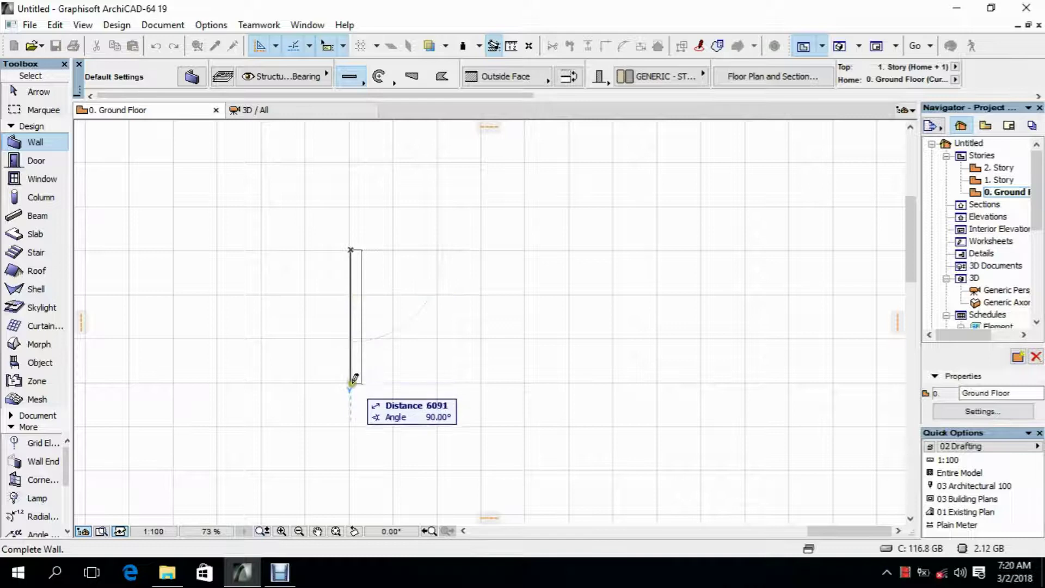
Complete the vertical wall, then drag a copy of it 5000 mm horizontally to its right
left_click(352, 390)
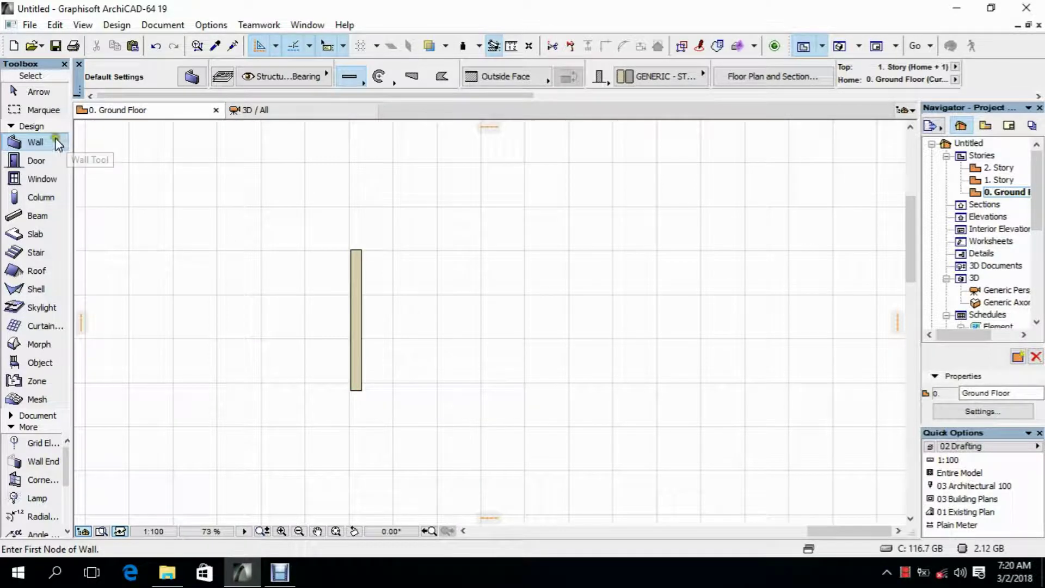
left_click(44, 94)
left_click(354, 293)
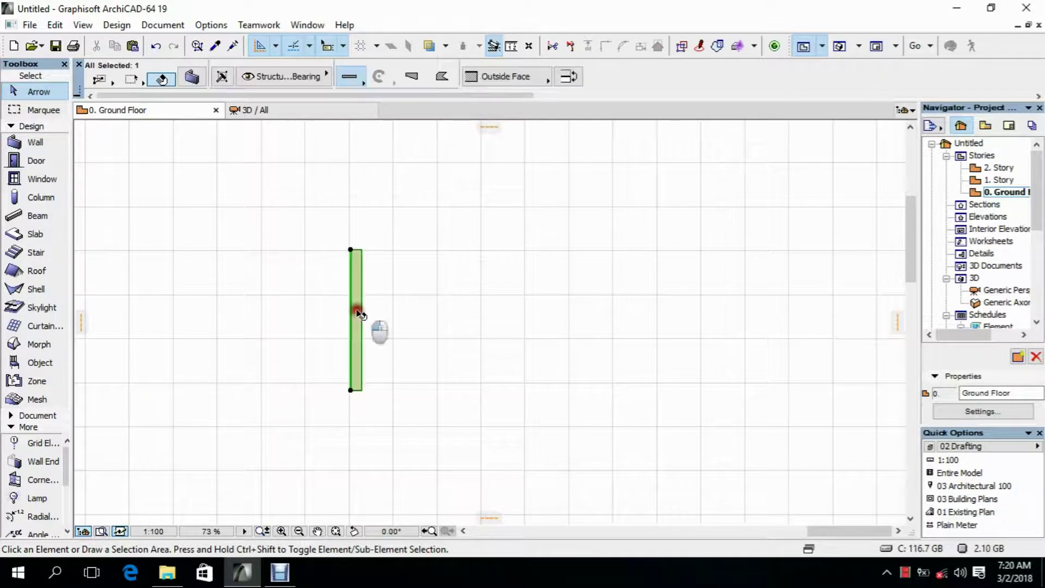
right_click(400, 283)
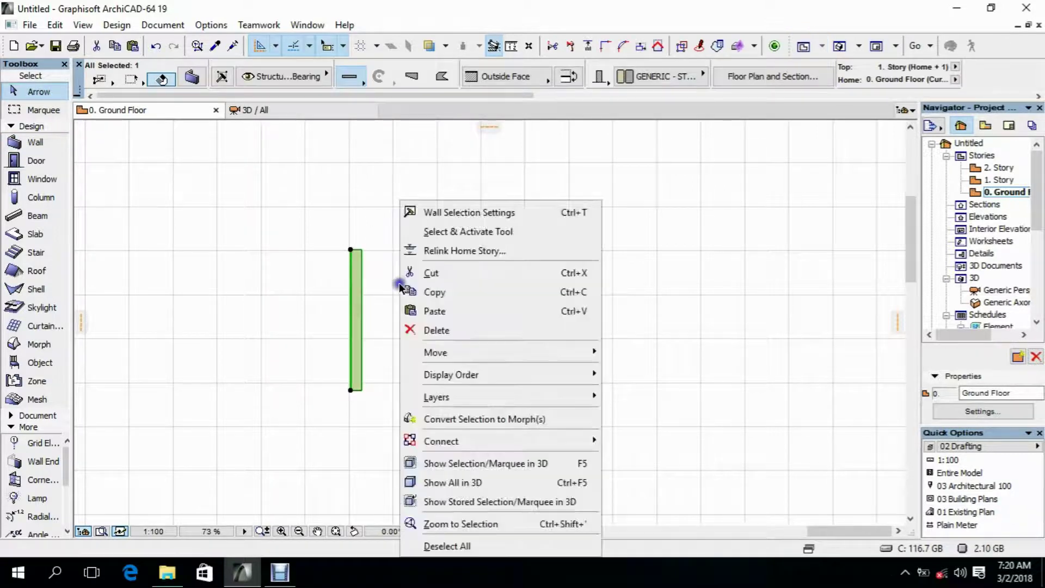
mouse_move(488, 359)
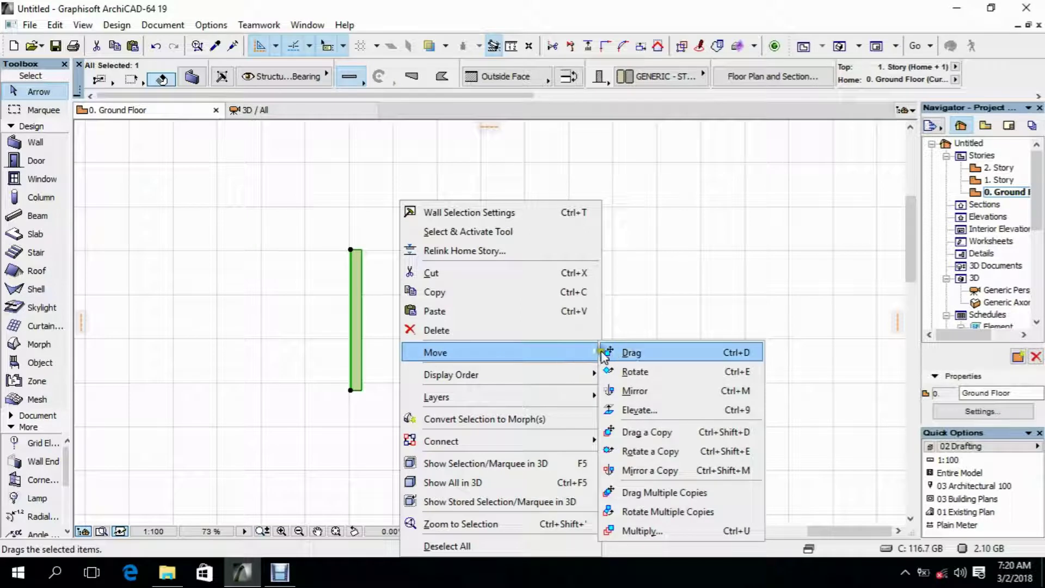
left_click(668, 435)
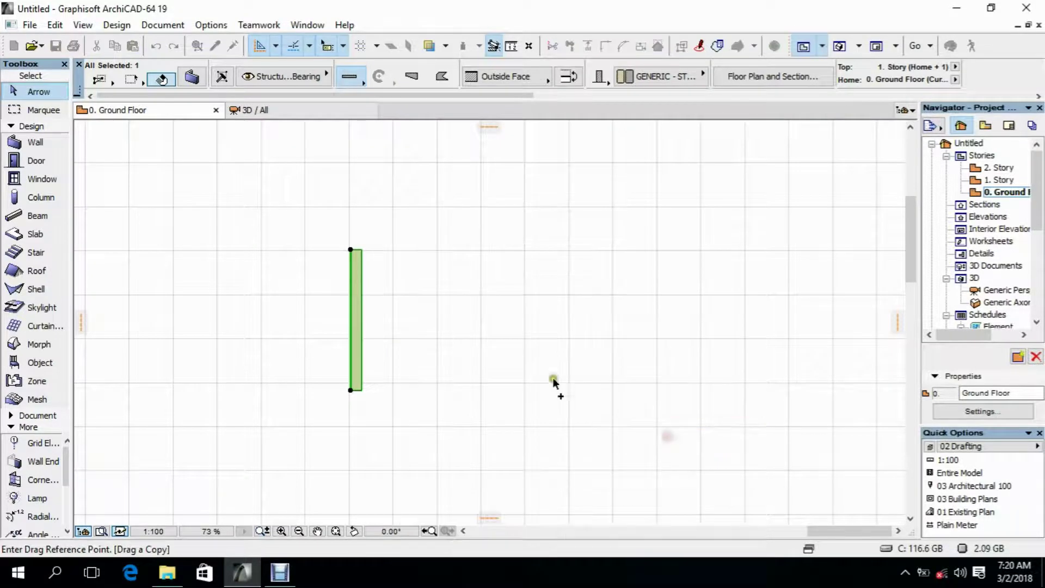
left_click(362, 335)
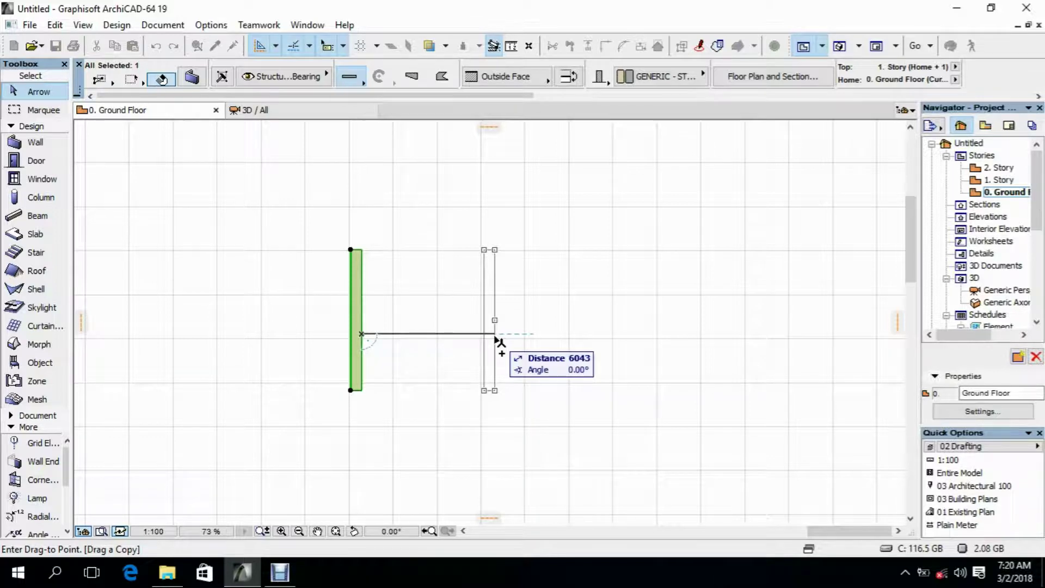
type("5000")
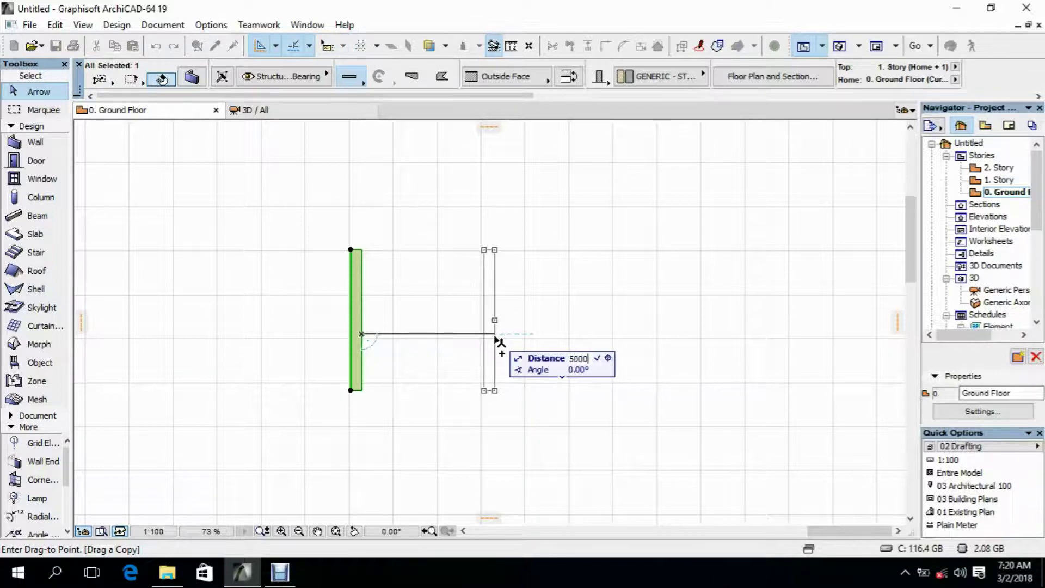
key("Return")
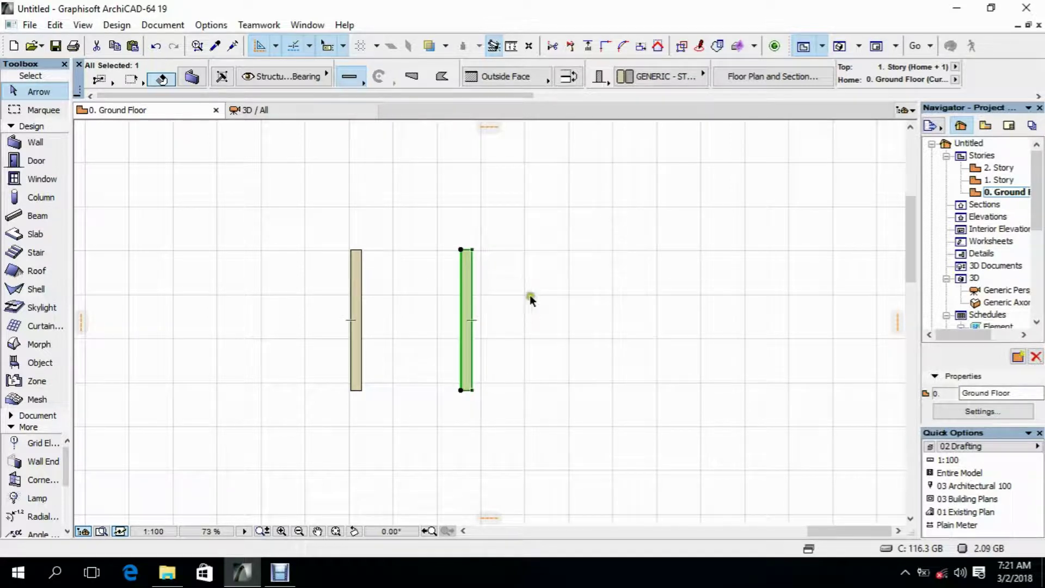
Rotate a copy of the right-hand wall 90° counter-clockwise about its lower-right corner and clear the selection
right_click(526, 279)
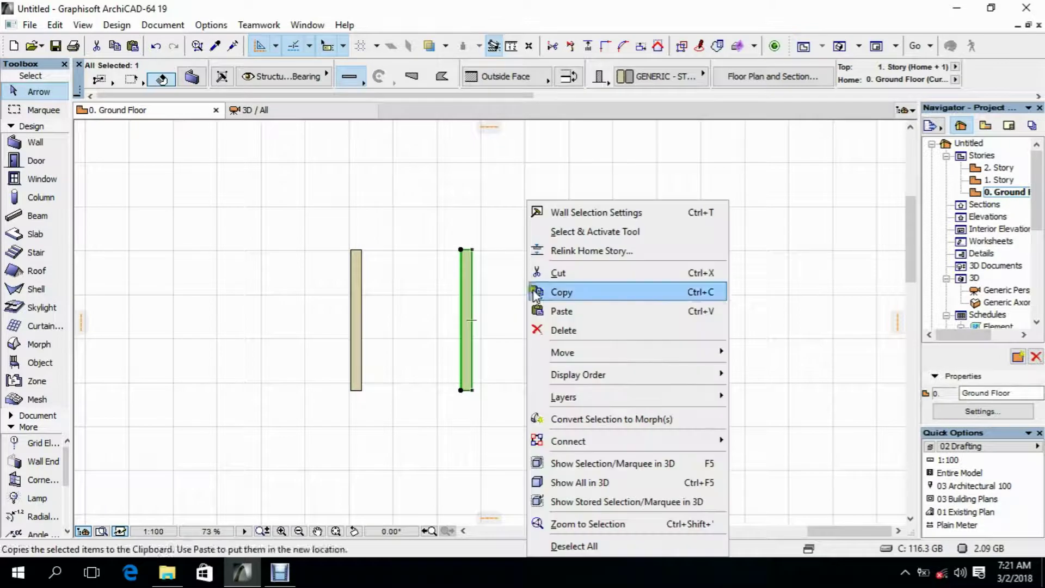
mouse_move(551, 353)
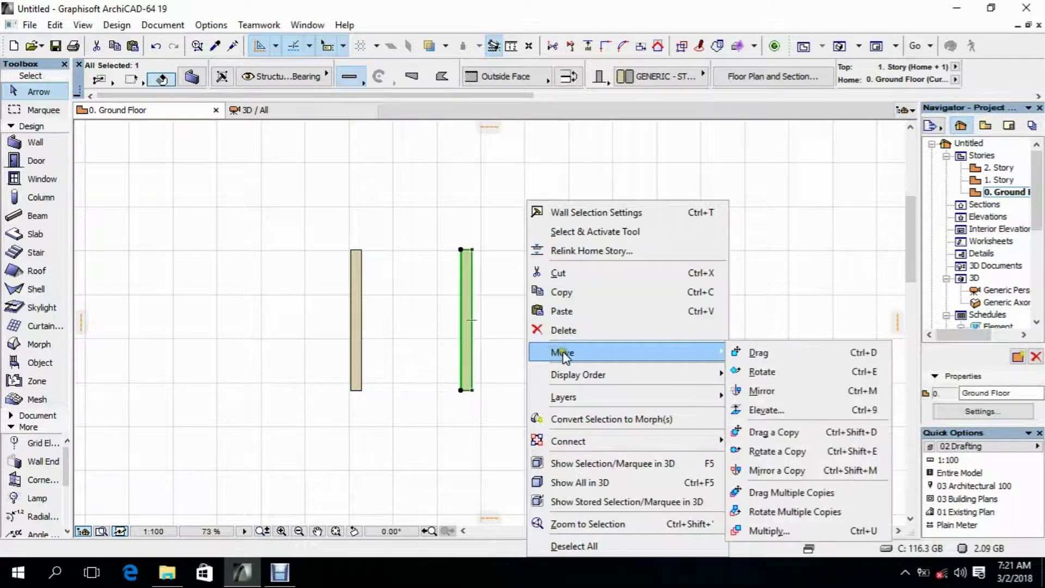
left_click(787, 453)
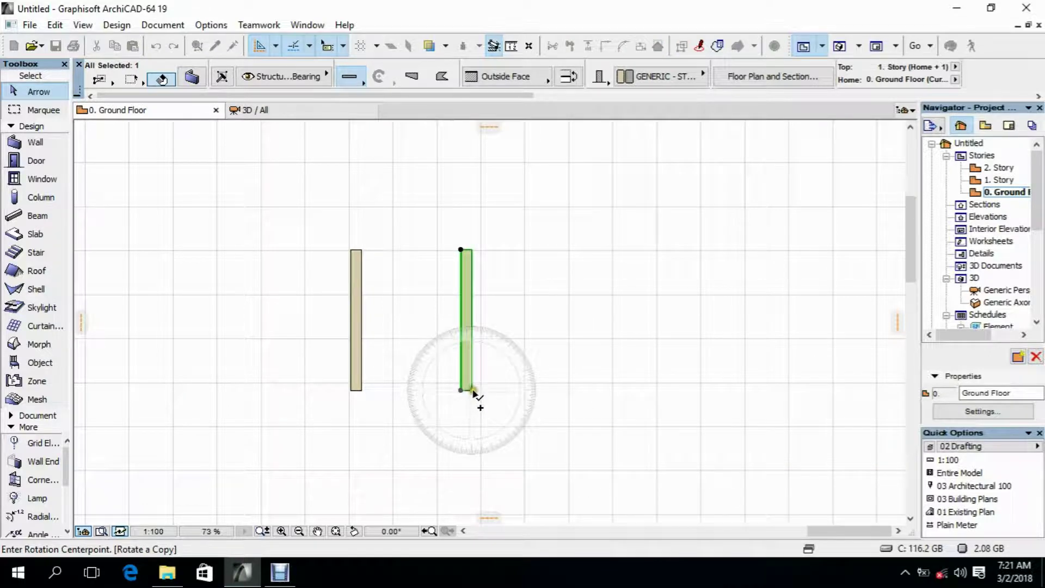
left_click(471, 390)
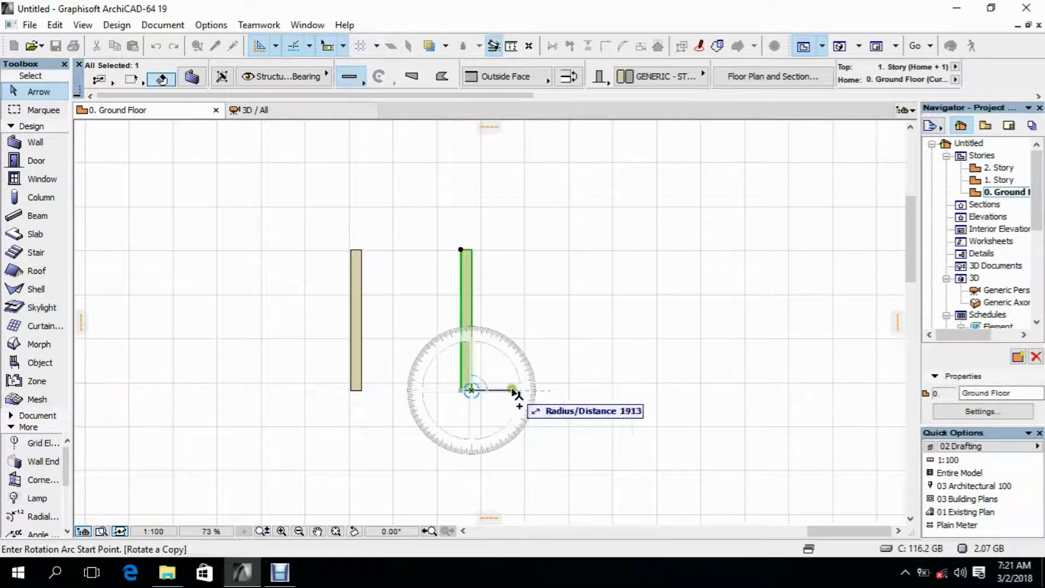
left_click(628, 390)
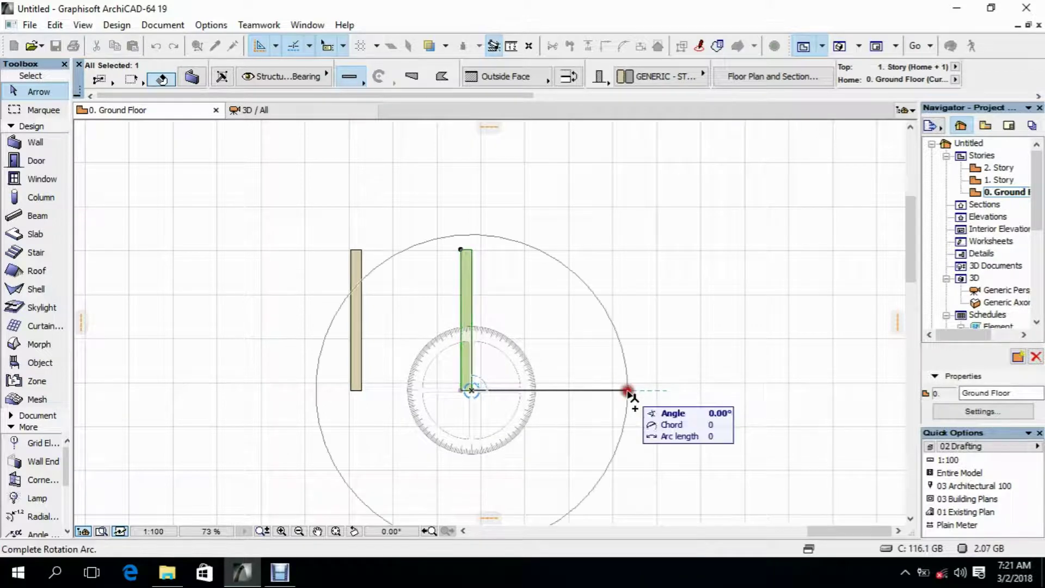
left_click(473, 205)
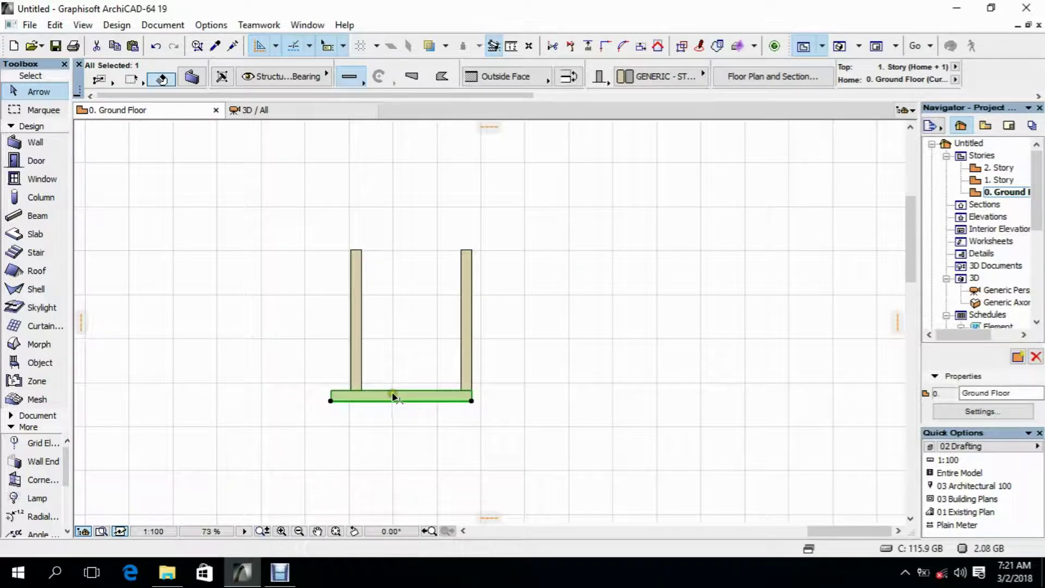
left_click(422, 383)
left_click(510, 322)
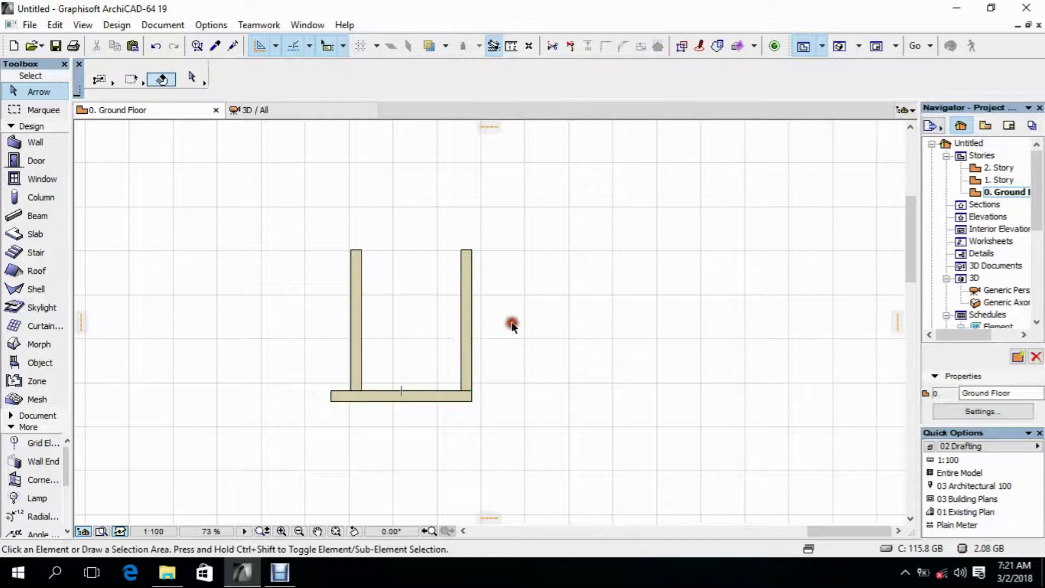
Mirror a copy of the right-hand vertical wall across a vertical axis drawn to its right
left_click(467, 311)
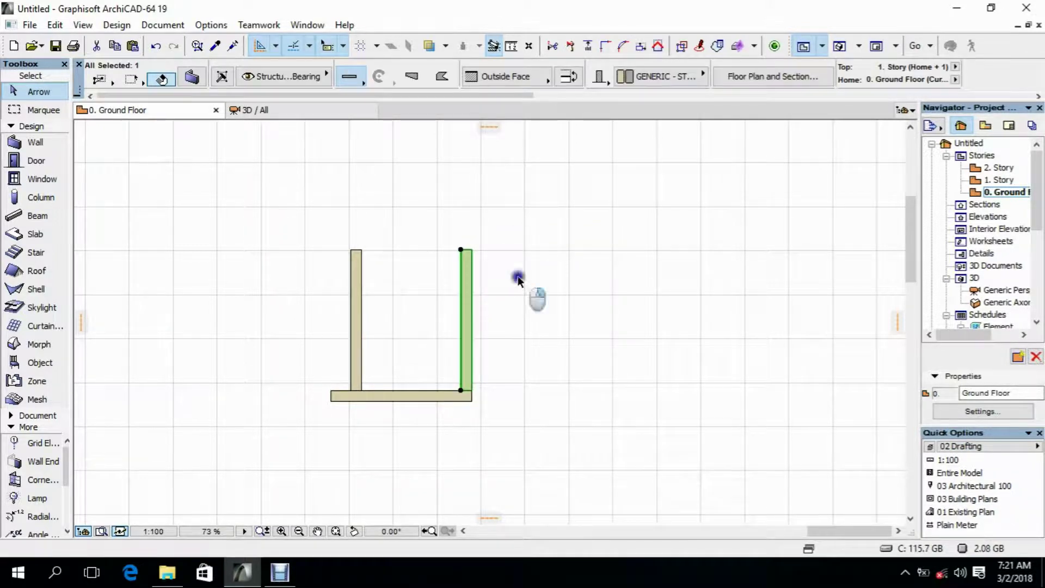
right_click(519, 280)
mouse_move(595, 351)
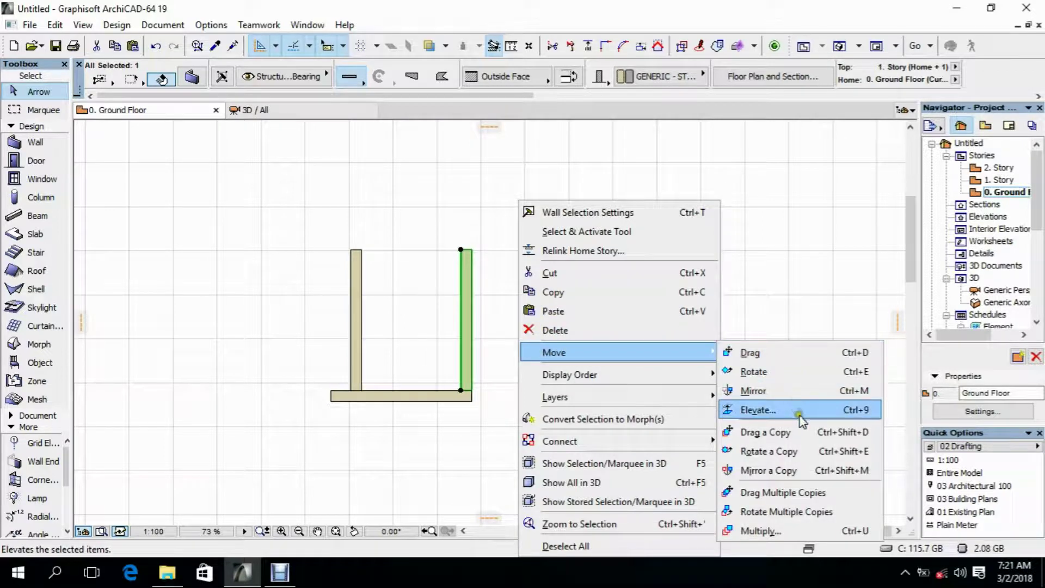
left_click(794, 473)
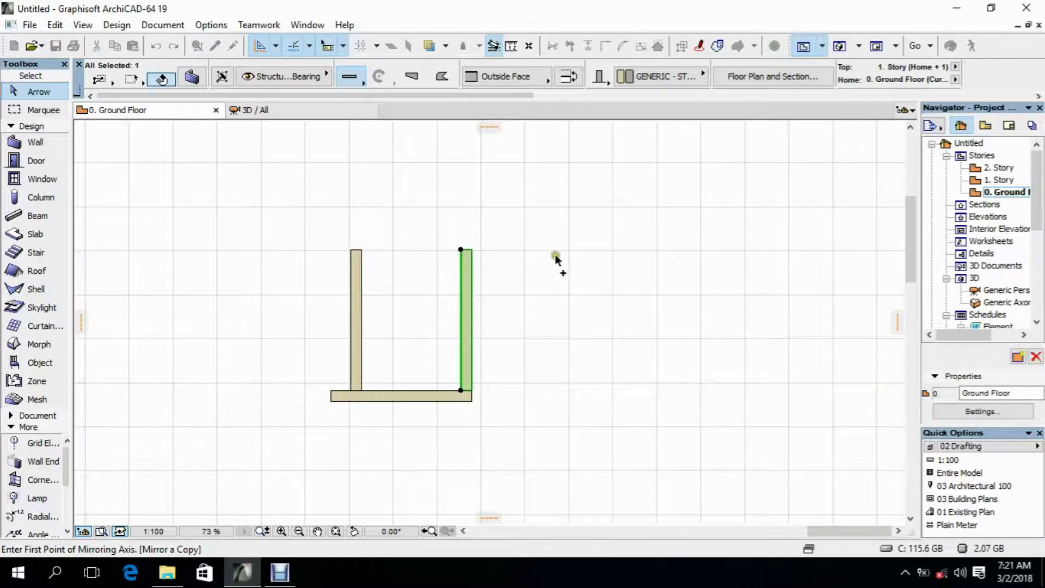
left_click(543, 180)
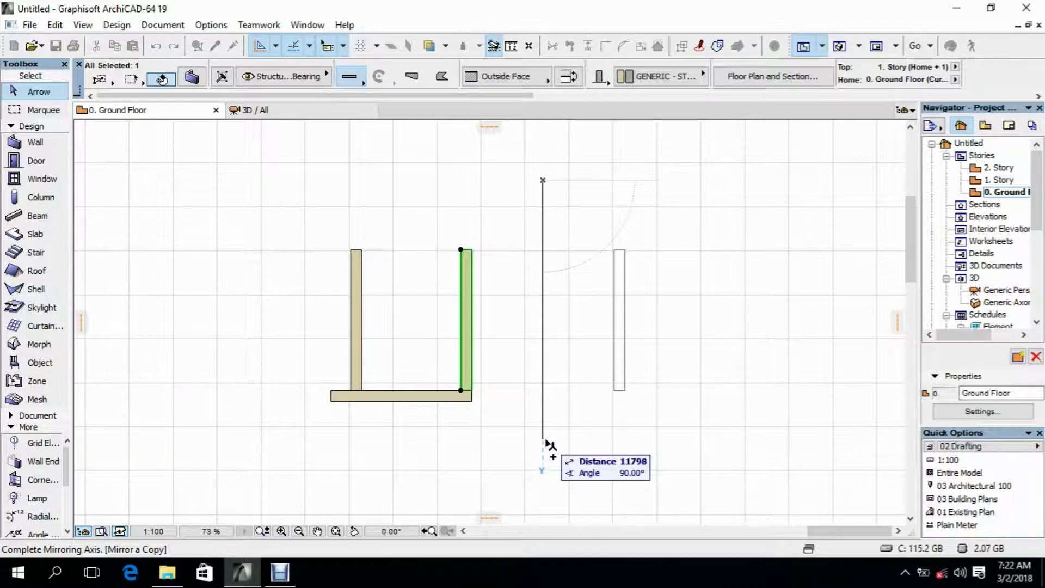
left_click(543, 440)
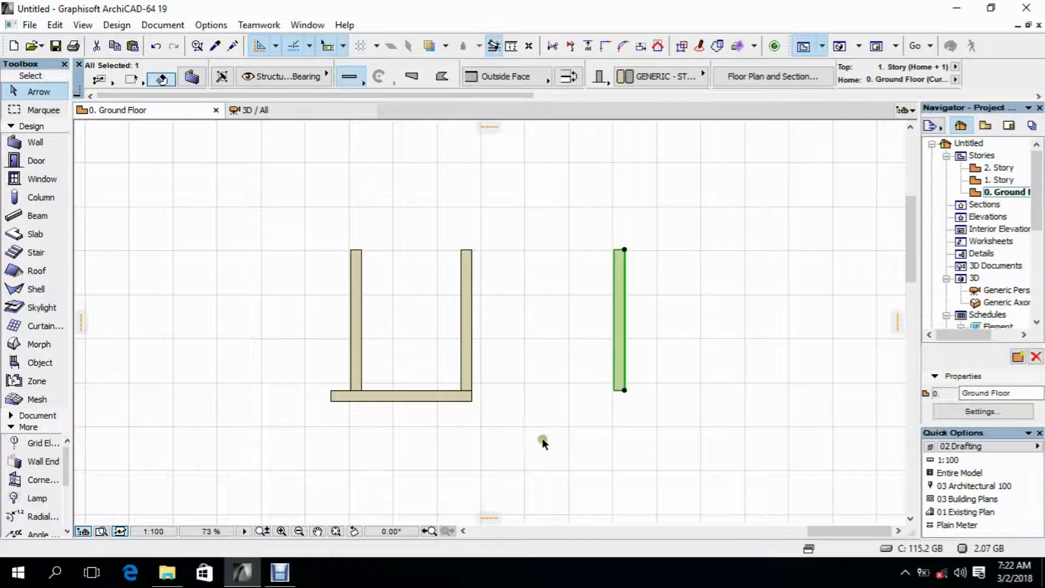
Drag multiple copies of the mirrored wall rightward, placing four in a row, the first three at about 4400, 8600 and 13200 mm
scroll(539, 438, "down", 3)
middle_click_drag(539, 437, 410, 407)
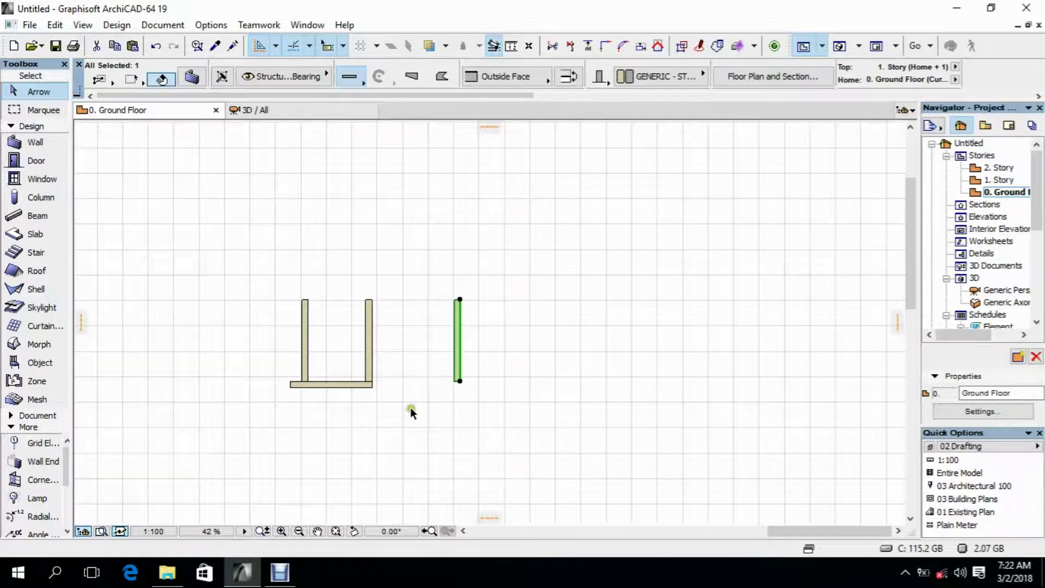
right_click(508, 309)
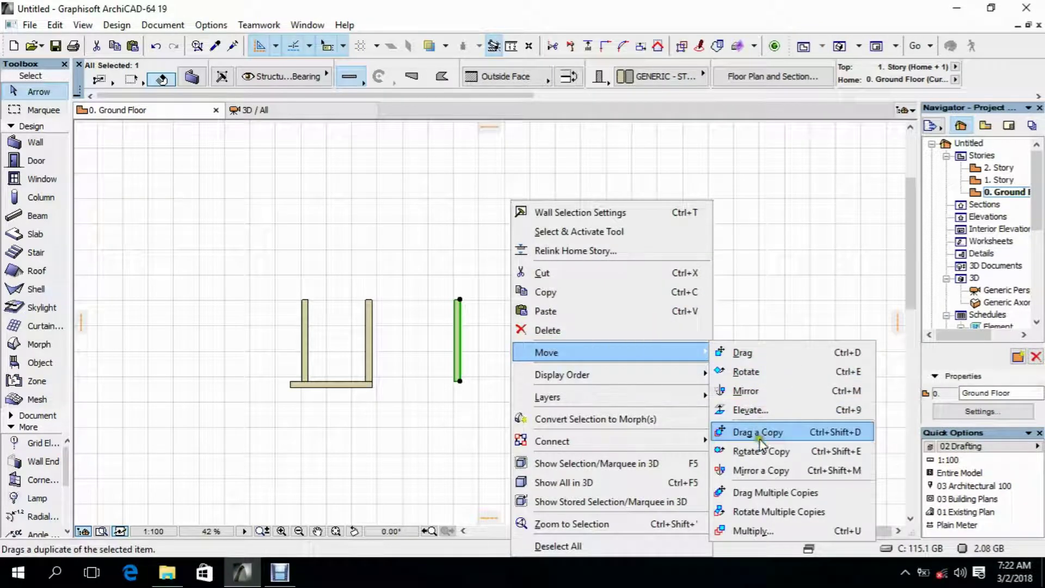
left_click(763, 497)
scroll(474, 361, "up", 3)
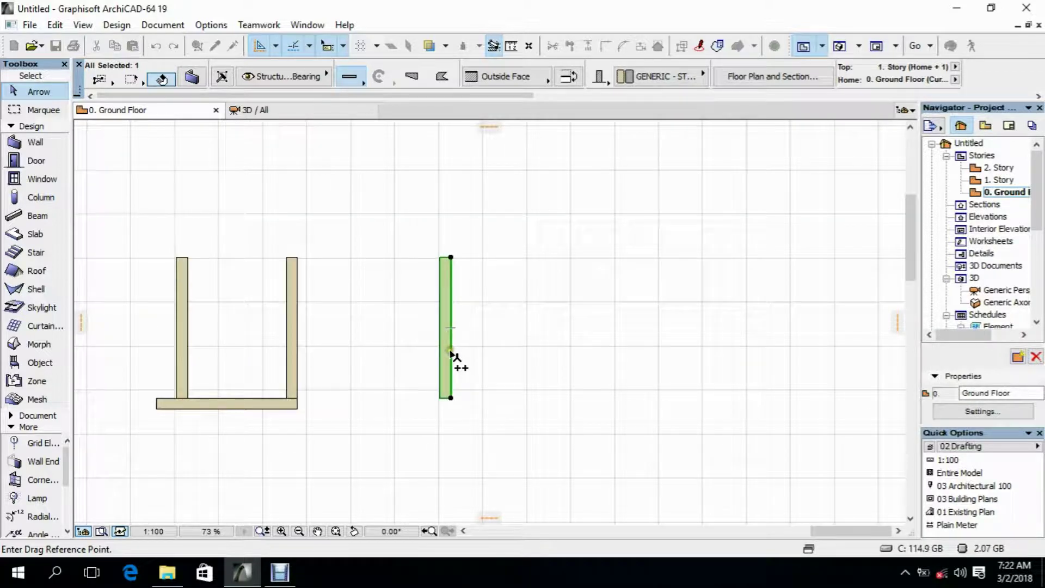
left_click(451, 350)
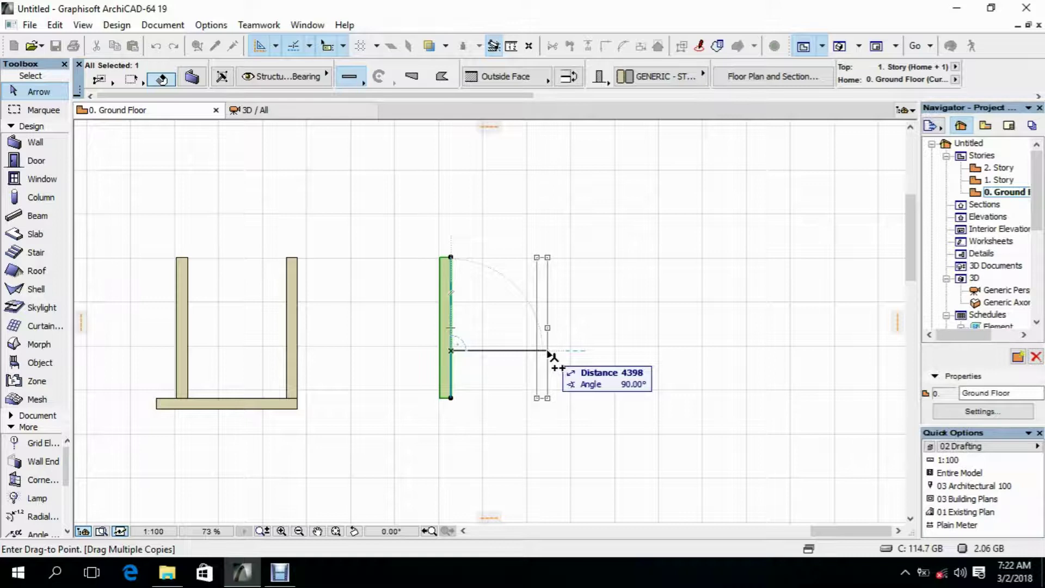
middle_click_drag(552, 356, 452, 367)
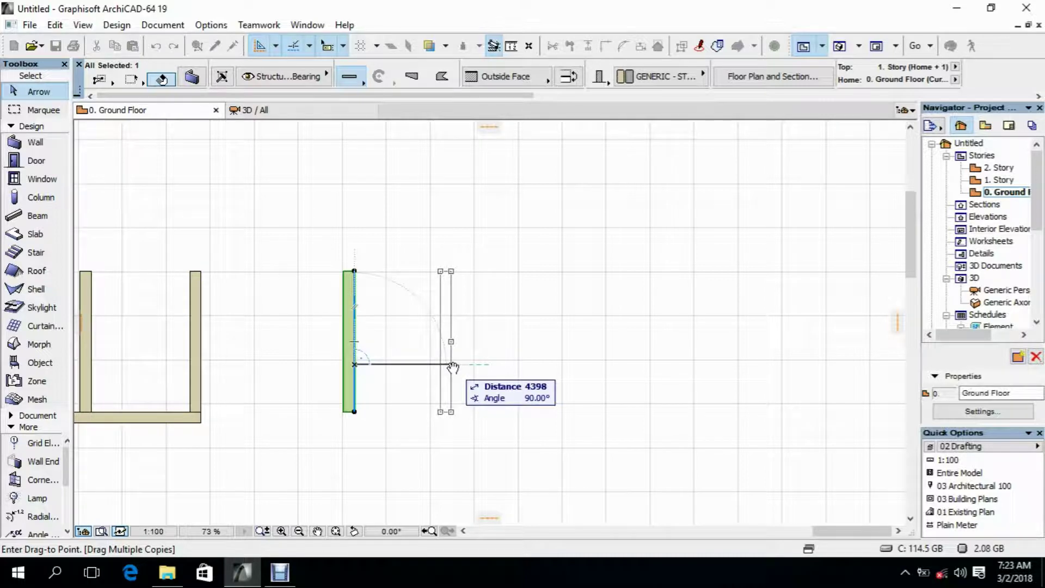
left_click(452, 364)
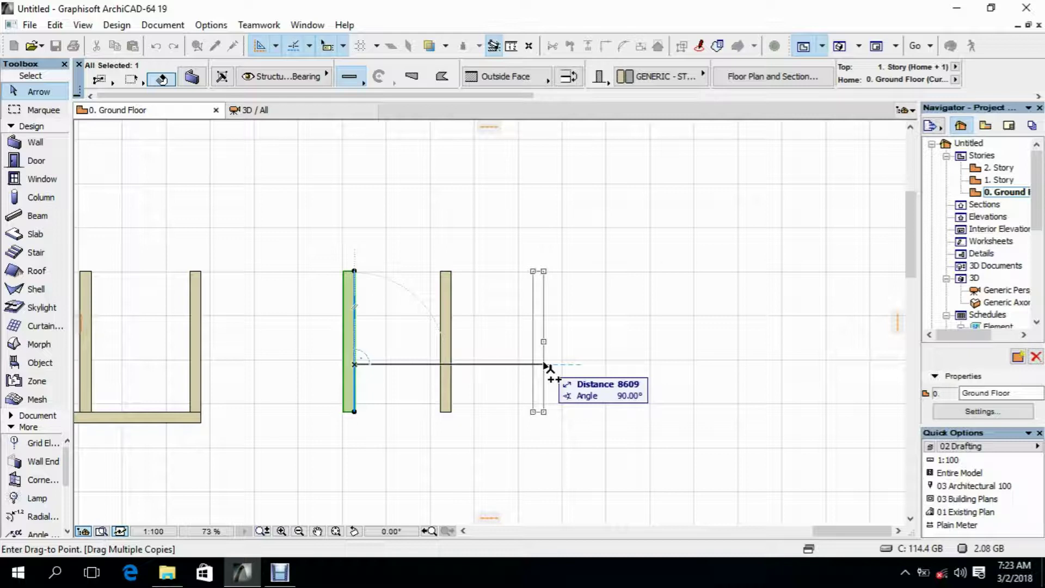
left_click(549, 364)
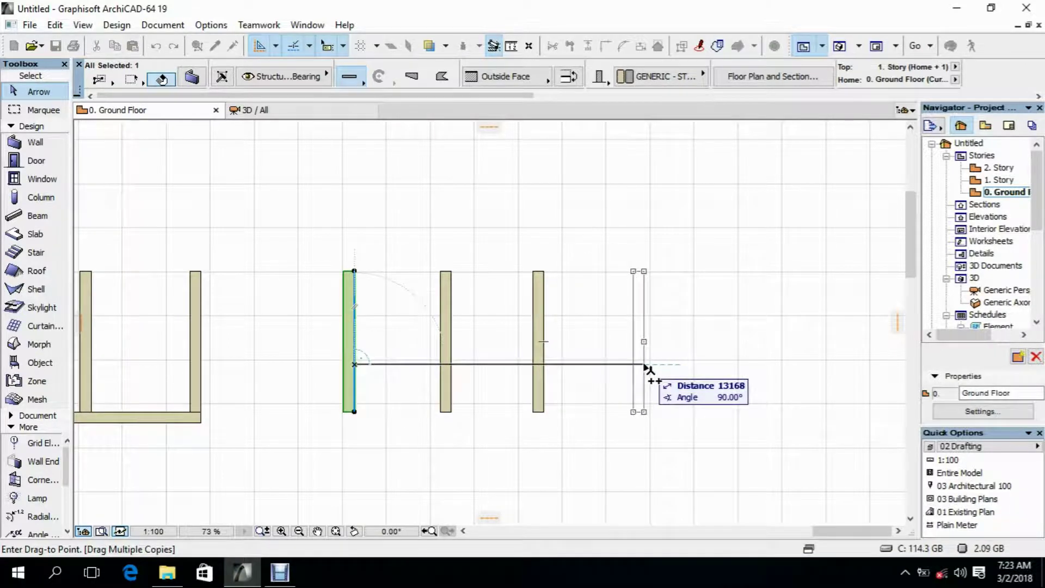
left_click(644, 364)
left_click(707, 364)
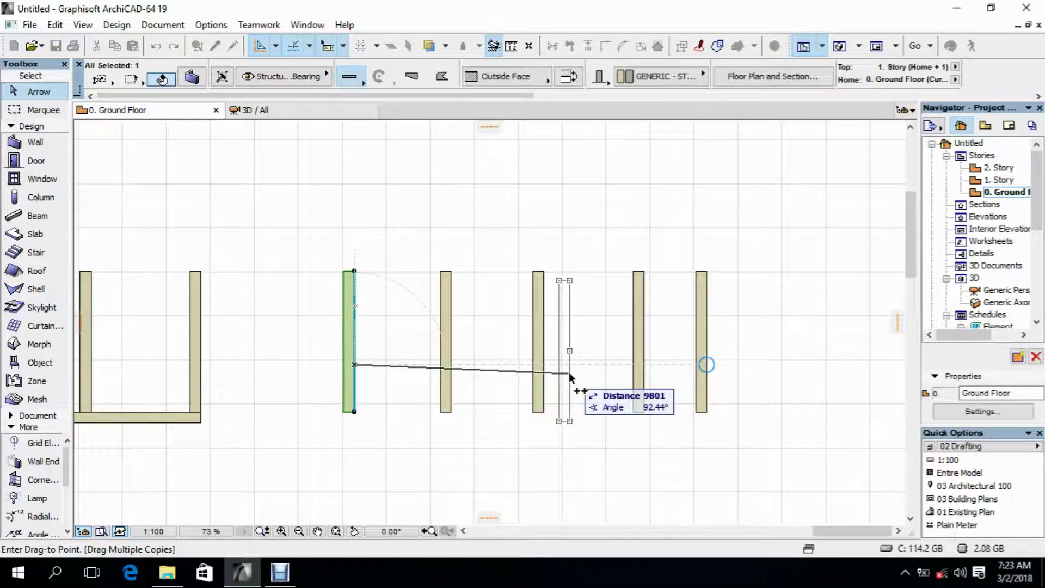
key("Escape")
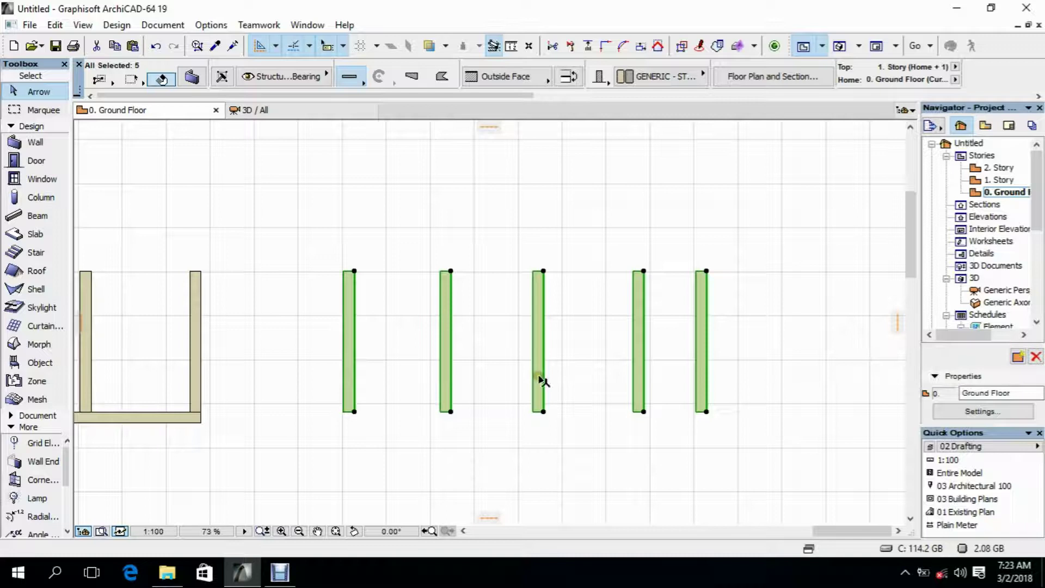
left_click(576, 211)
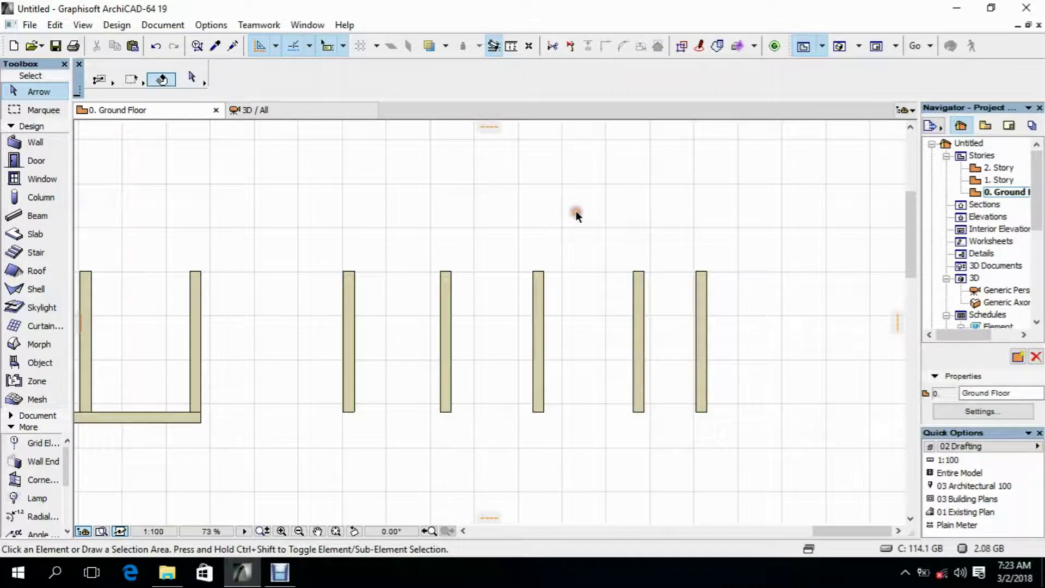
Rotate multiple copies of the rightmost vertical wall about its lower-right corner, fanning six copies counter-clockwise with the last at 313°, and clear the selection
scroll(576, 212, "down", 5)
middle_click_drag(621, 224, 502, 305)
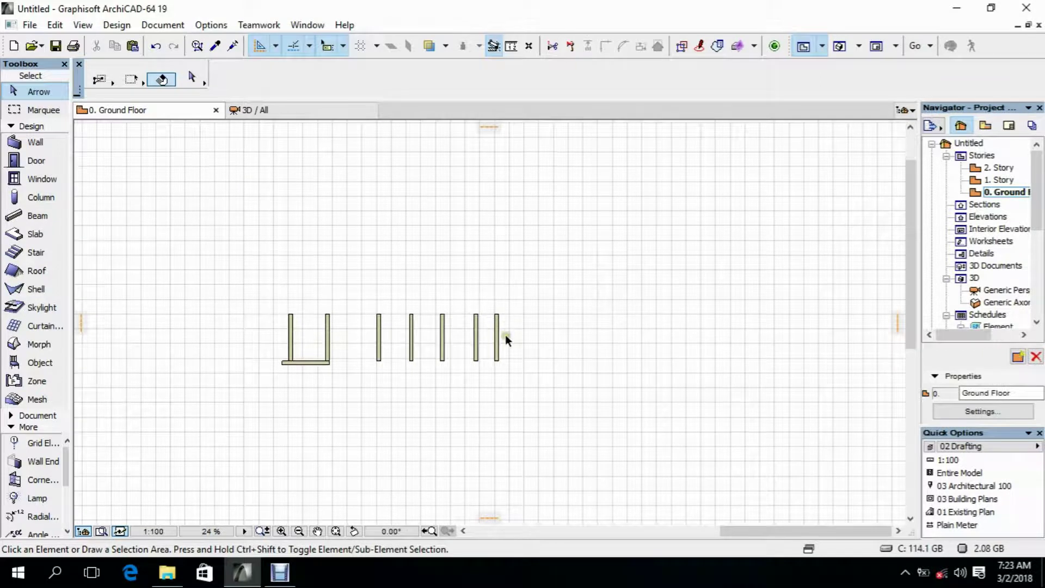
scroll(518, 334, "up", 4)
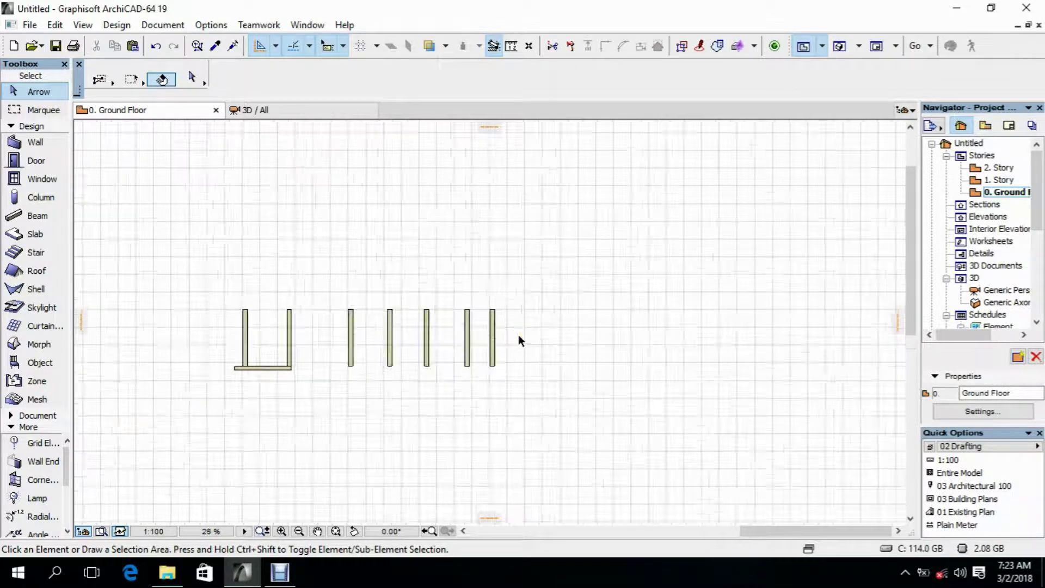
scroll(512, 334, "down", 4)
scroll(508, 335, "up", 2)
scroll(488, 342, "up", 2)
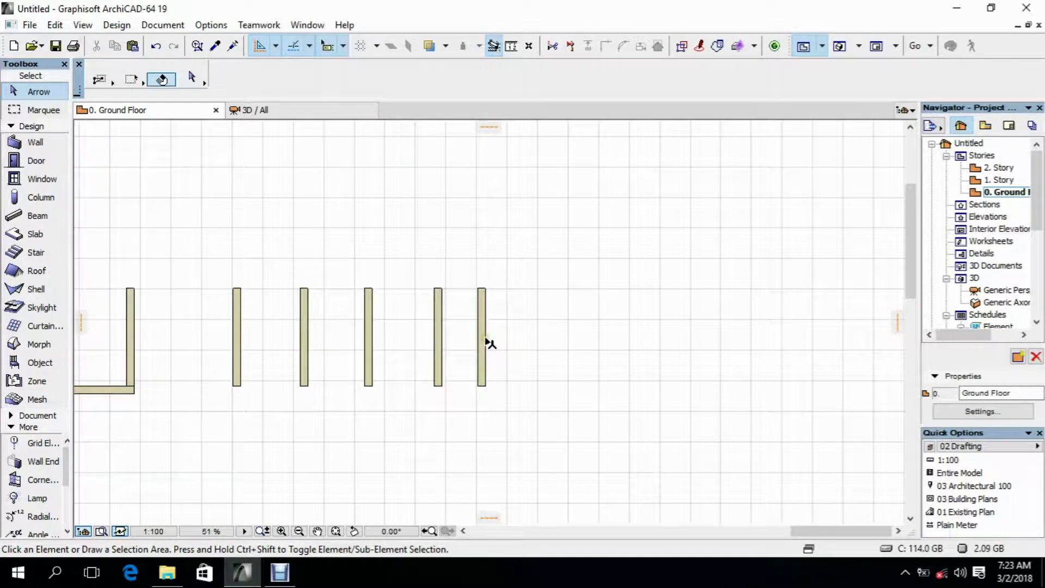
left_click(480, 338)
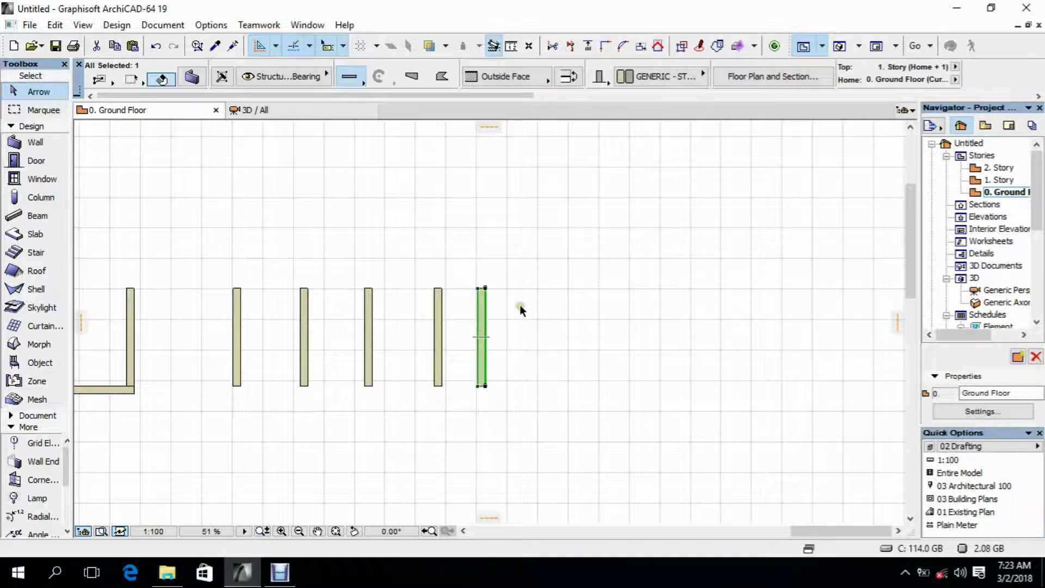
right_click(521, 306)
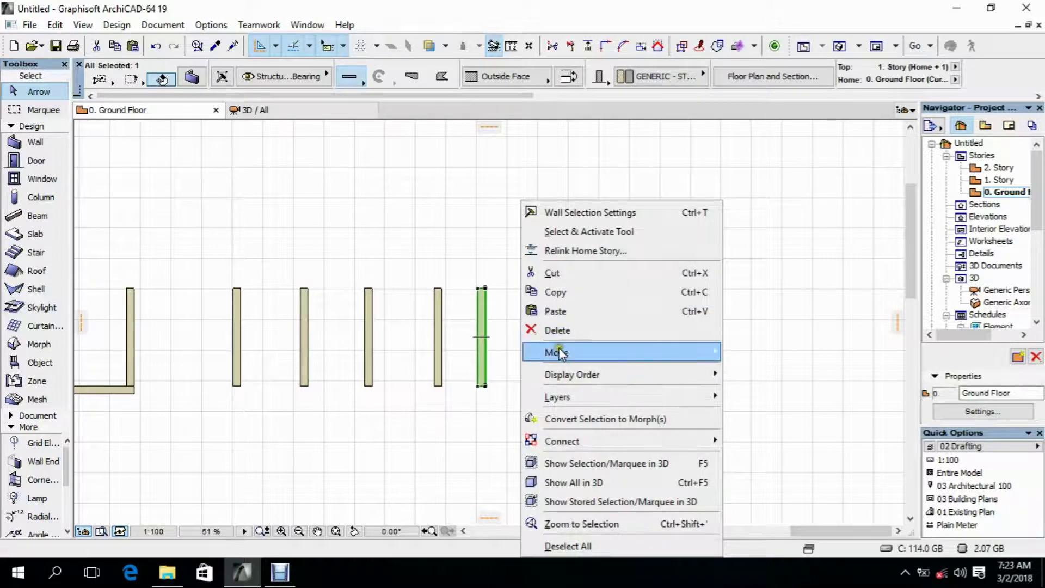
mouse_move(561, 353)
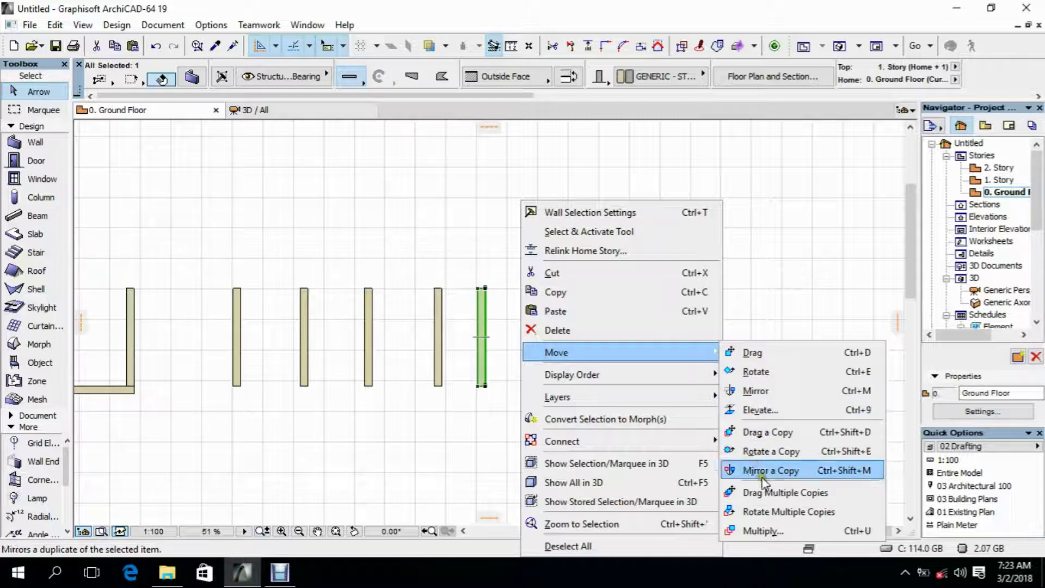
left_click(777, 512)
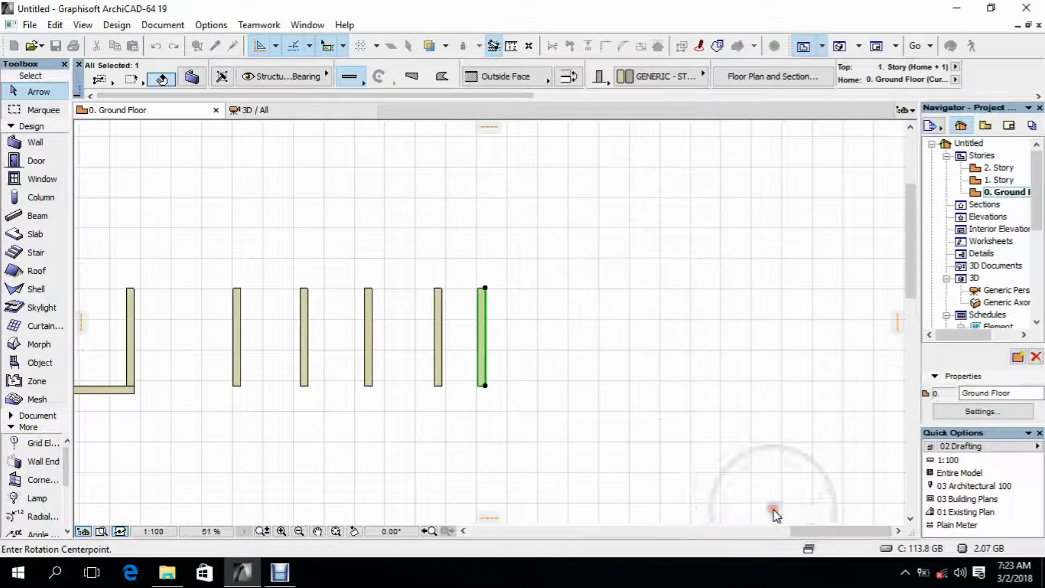
left_click(485, 386)
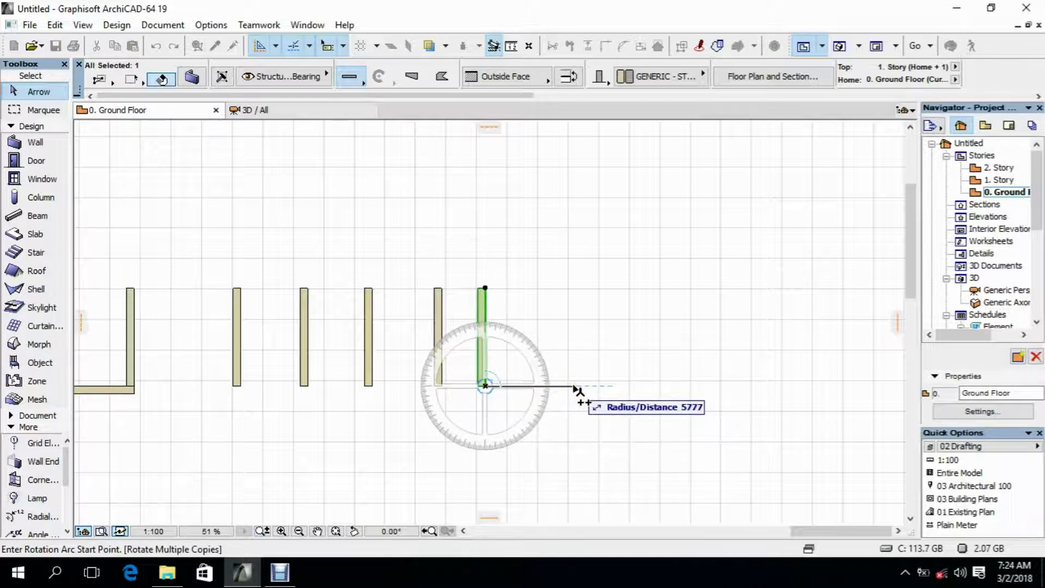
left_click(605, 387)
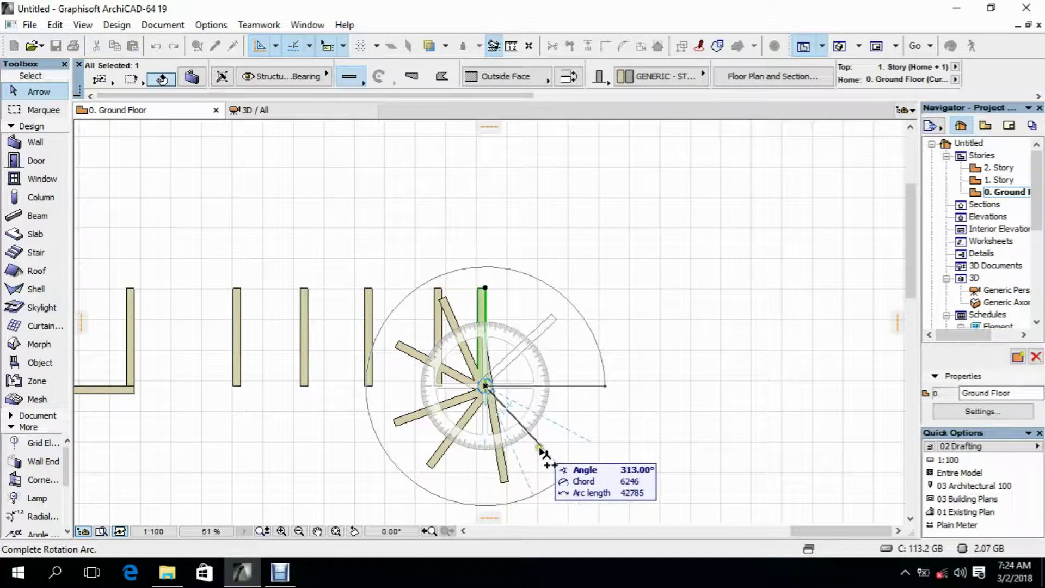
left_click(541, 450)
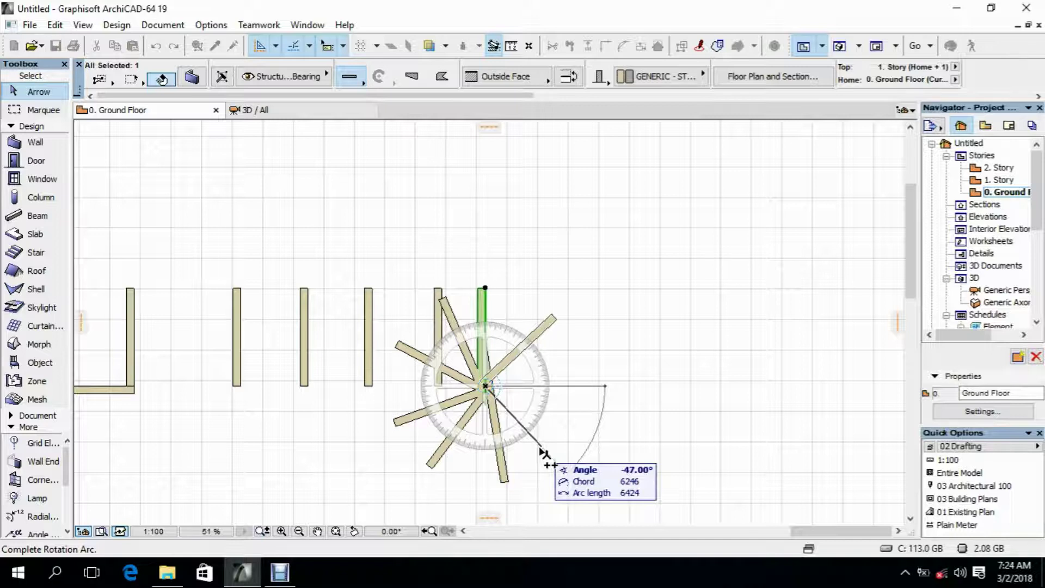
left_click(541, 450)
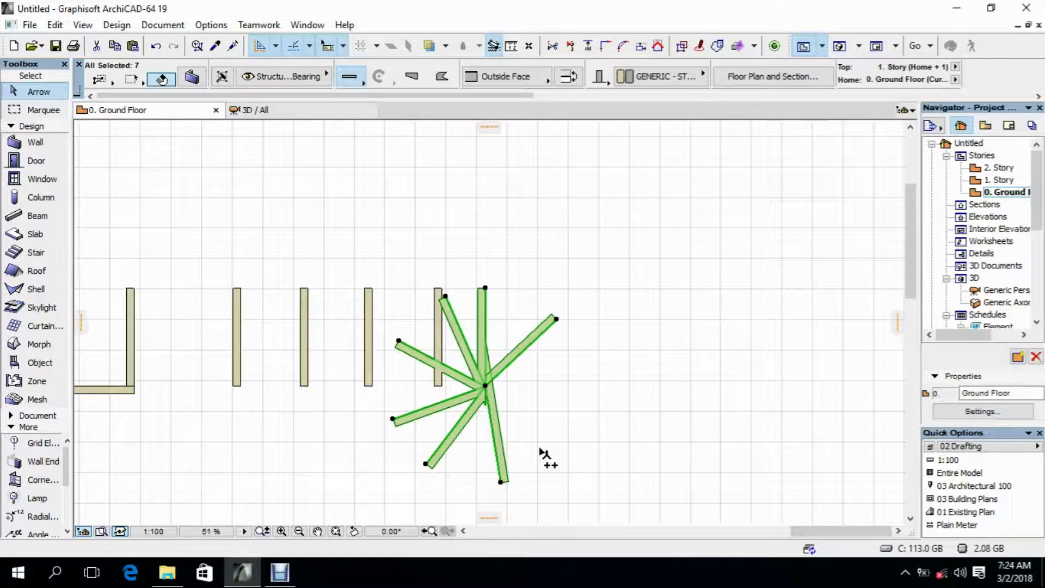
left_click(612, 346)
Set up a Multiply by dragging for the first freestanding vertical wall right of the U-shape, with 5 copies and a 1000 mm vertical displacement in Increment mode
scroll(613, 346, "down", 4)
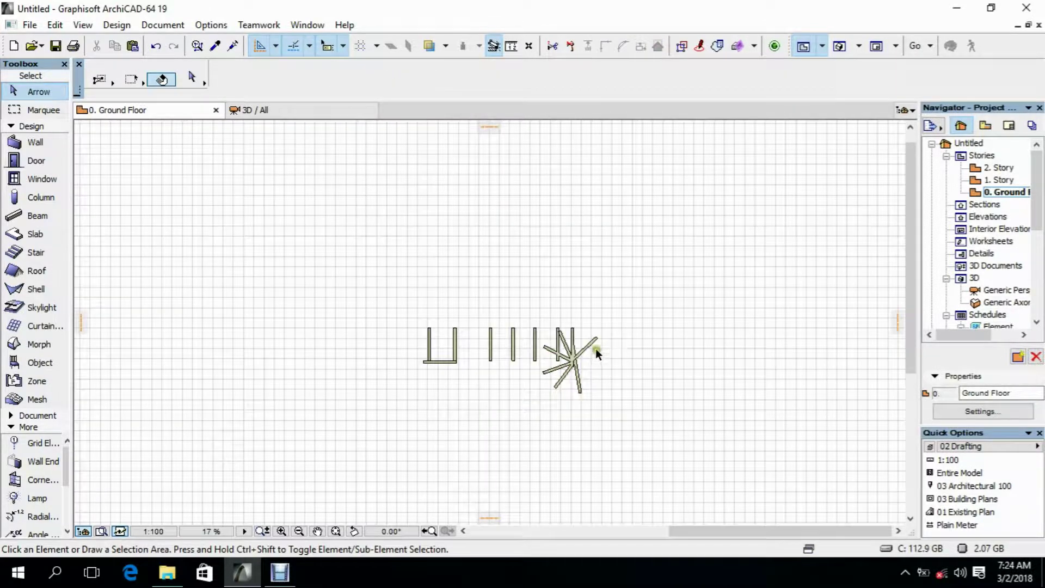
scroll(598, 352, "up", 1)
left_click(601, 359)
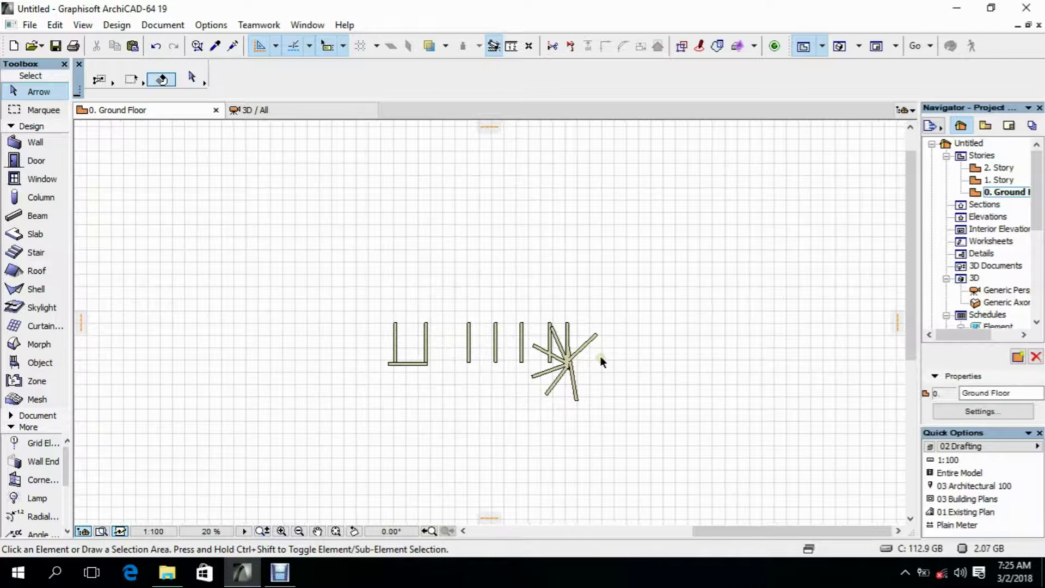
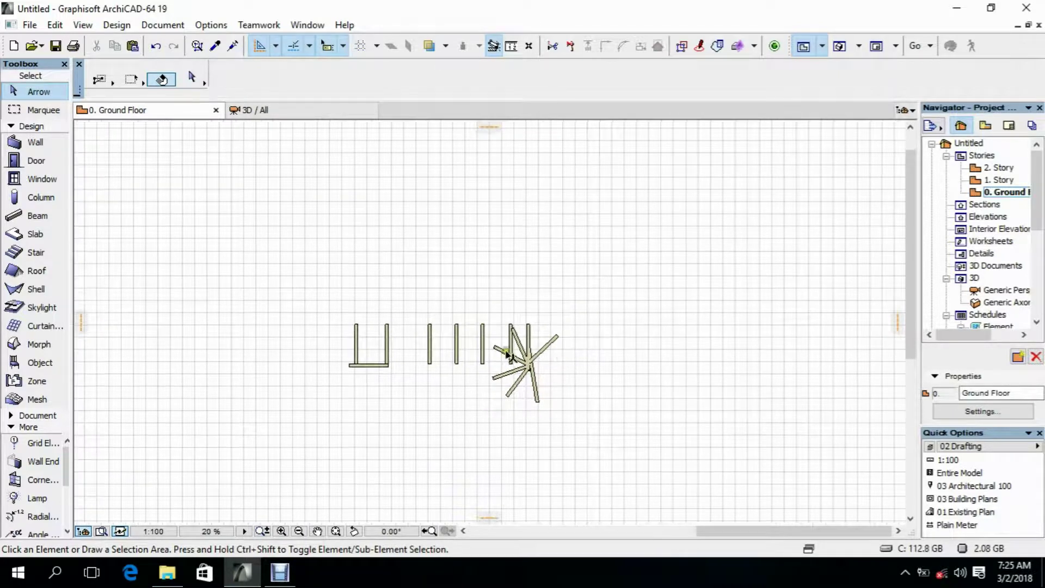
left_click(430, 351)
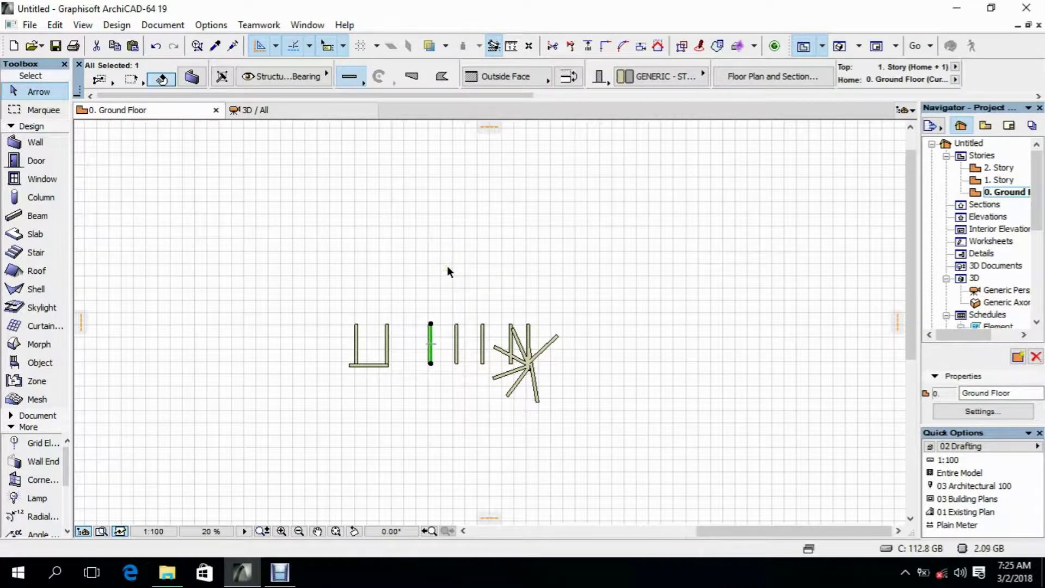
right_click(447, 266)
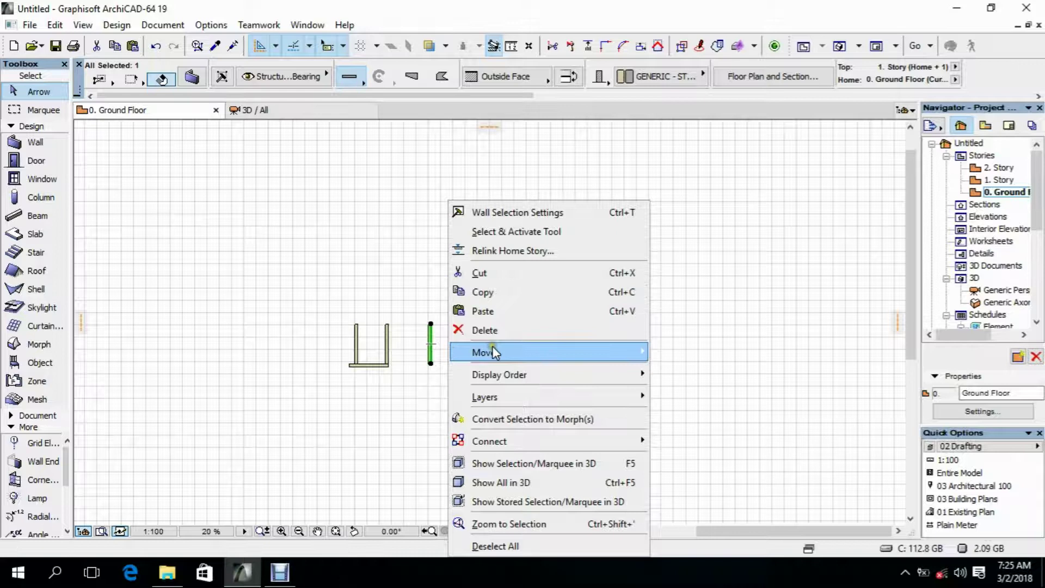
mouse_move(492, 351)
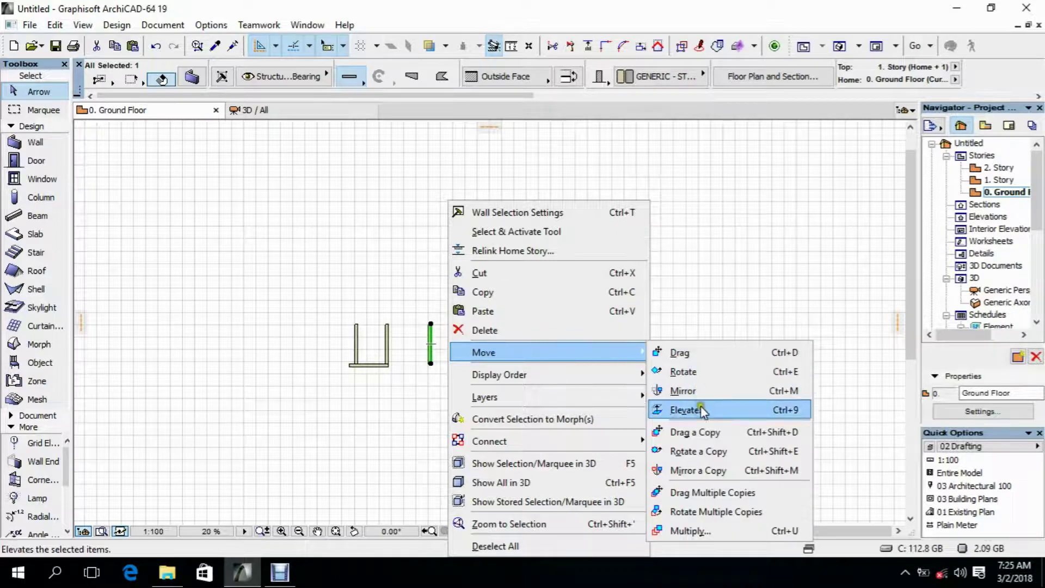
left_click(697, 533)
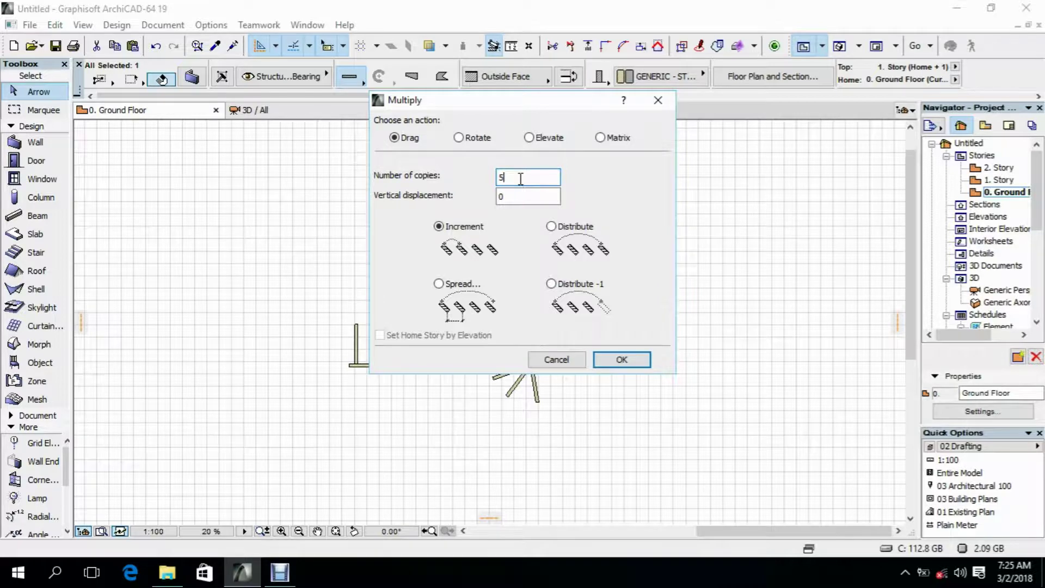
double_click(503, 197)
double_click(502, 196)
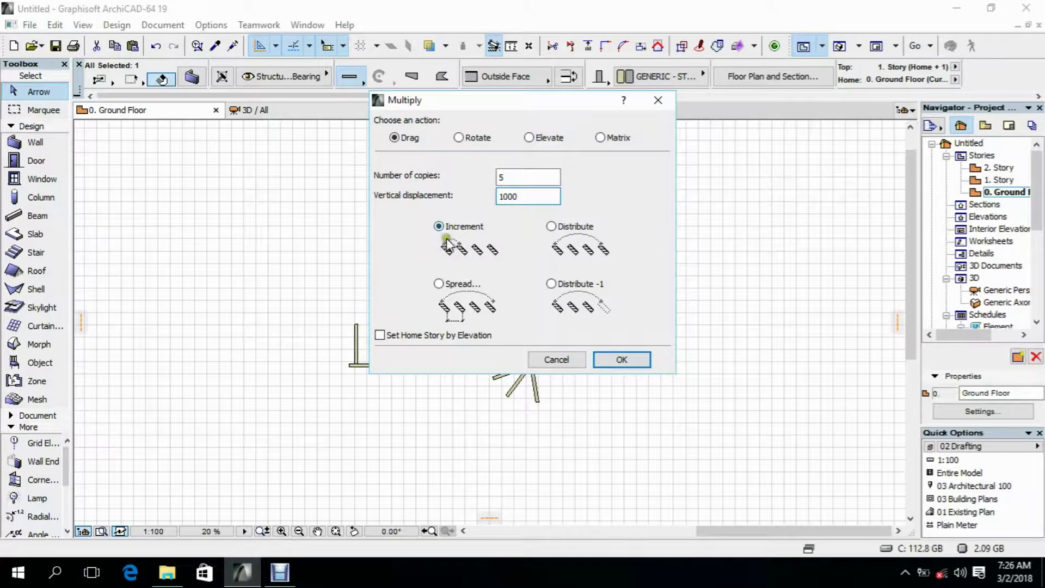
left_click(622, 361)
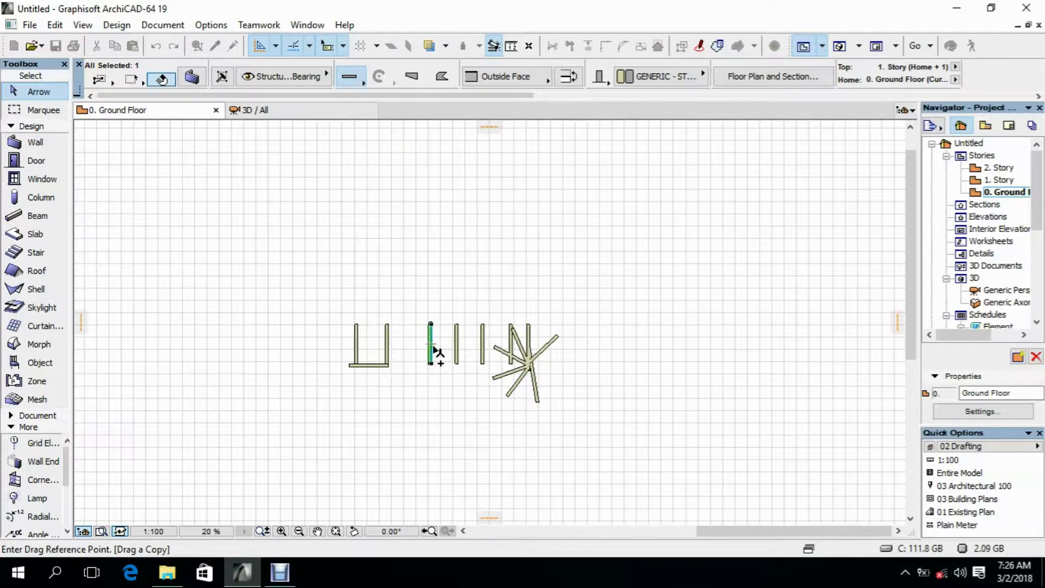
Place the multiplied wall copies almost straight above the original wall and accept the creation of elements on other stories
scroll(434, 347, "up", 5)
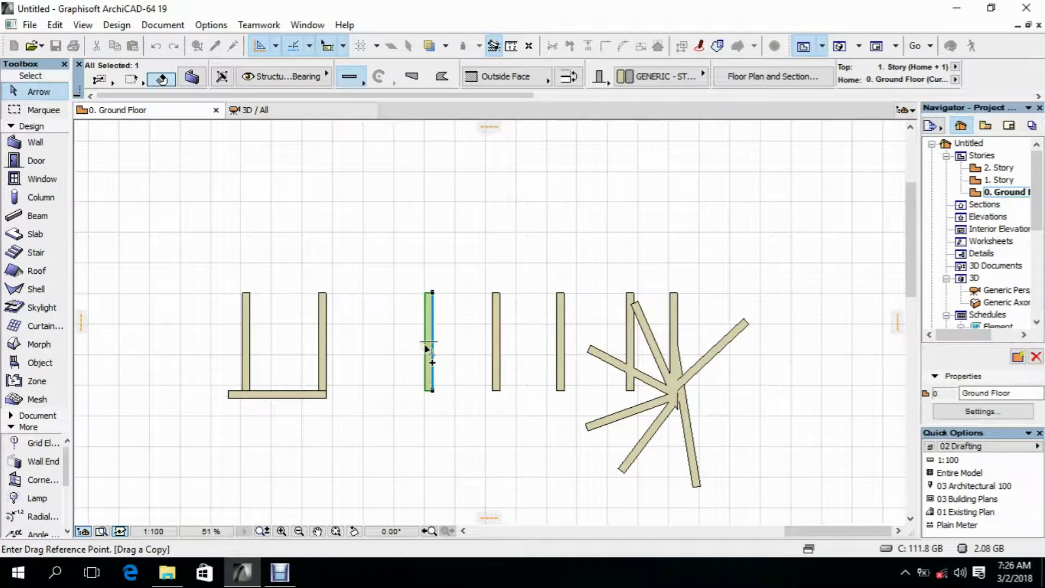
left_click(384, 356)
scroll(386, 354, "down", 5)
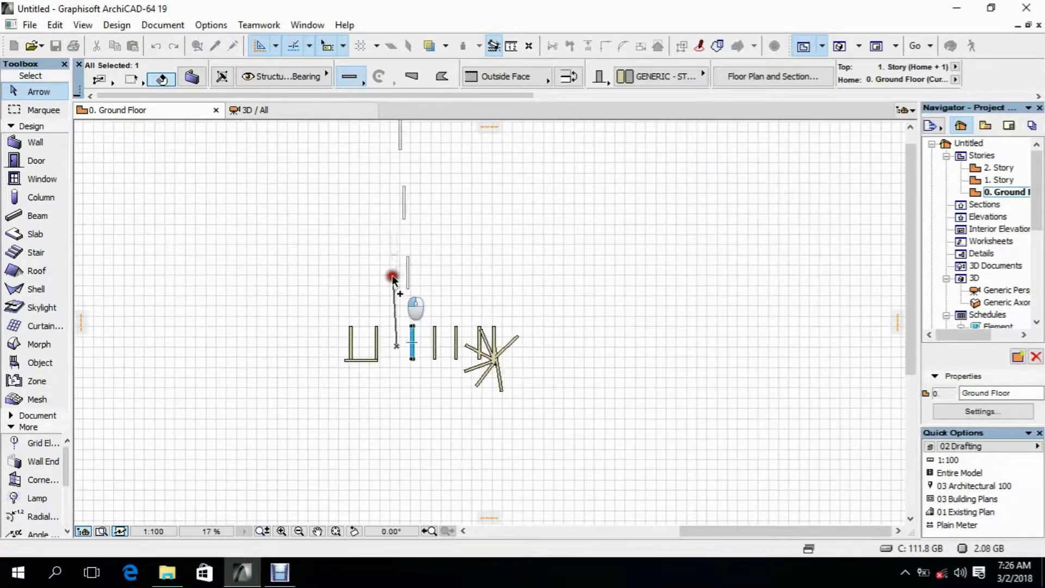
left_click(393, 277)
left_click(618, 261)
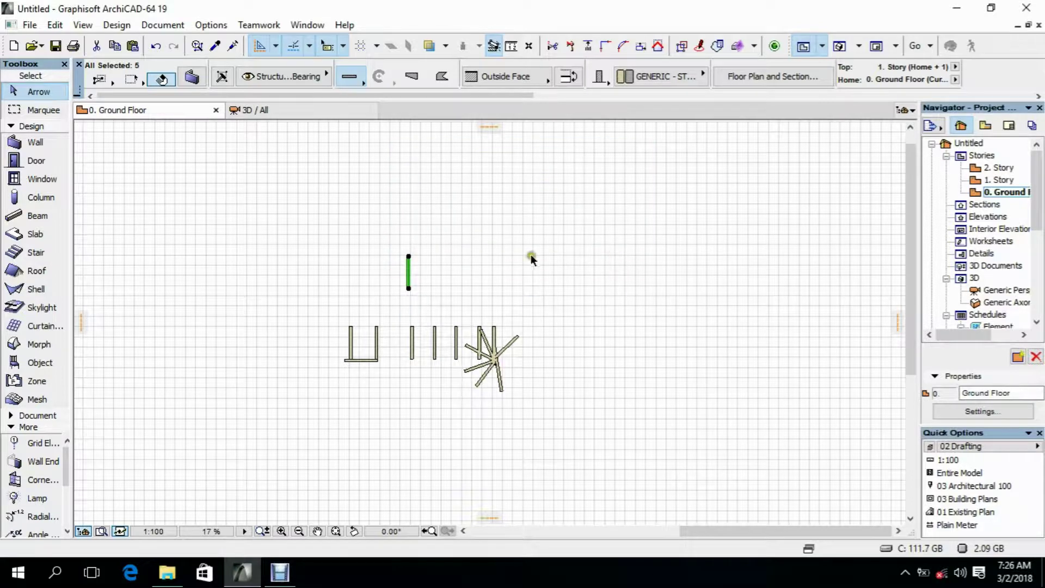
Set up another Multiply by dragging for the selected copied walls, with 5 copies and the vertical displacement set to 0
scroll(408, 270, "up", 3)
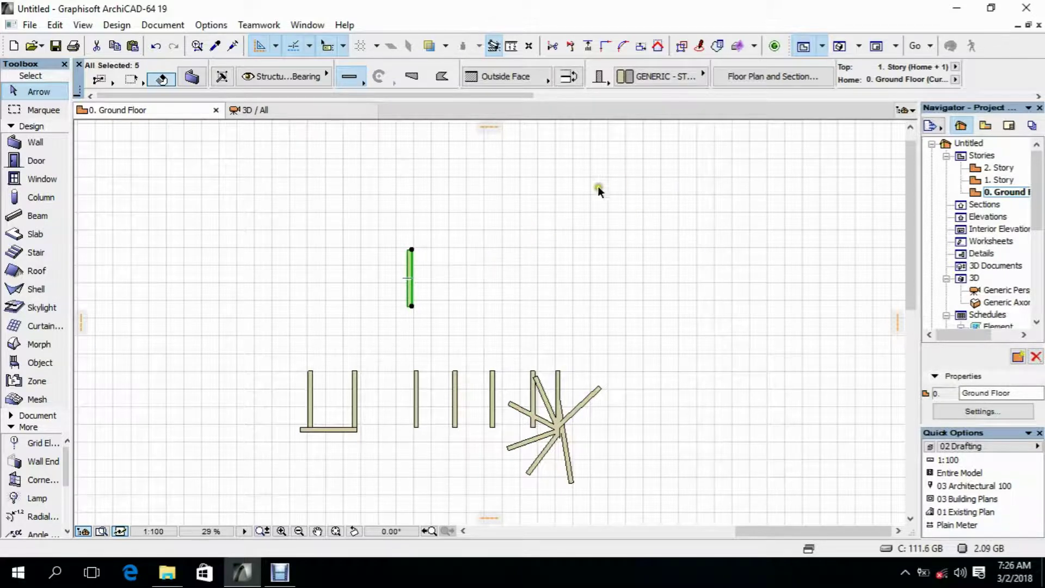
right_click(453, 246)
mouse_move(552, 359)
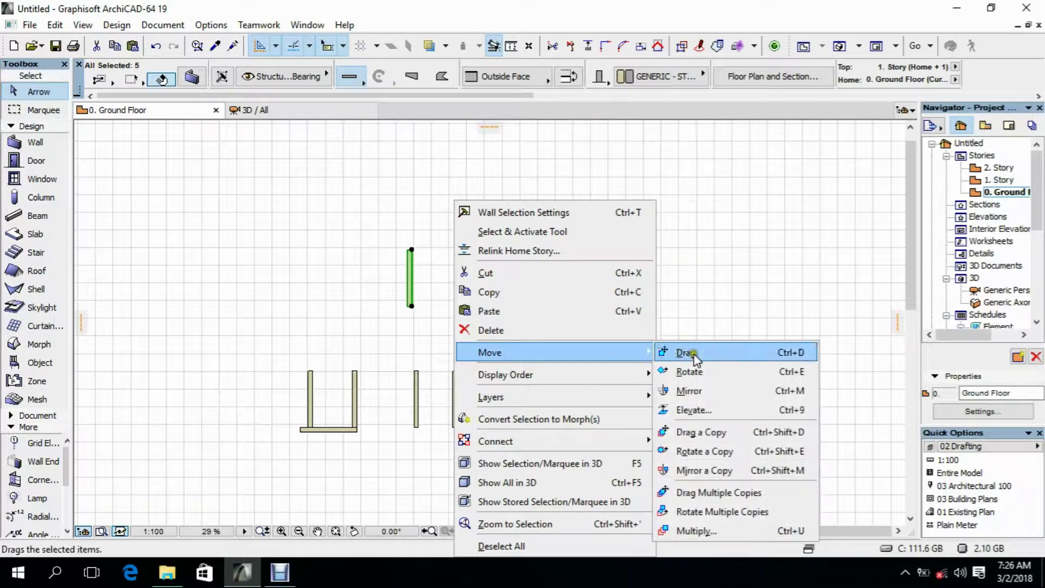
left_click(702, 530)
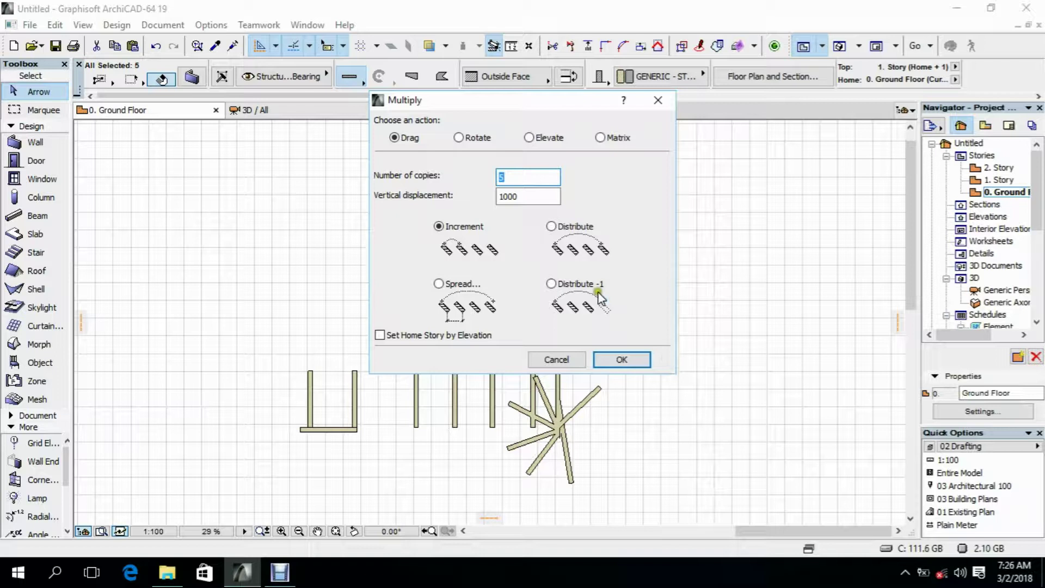
left_click_drag(525, 194, 478, 198)
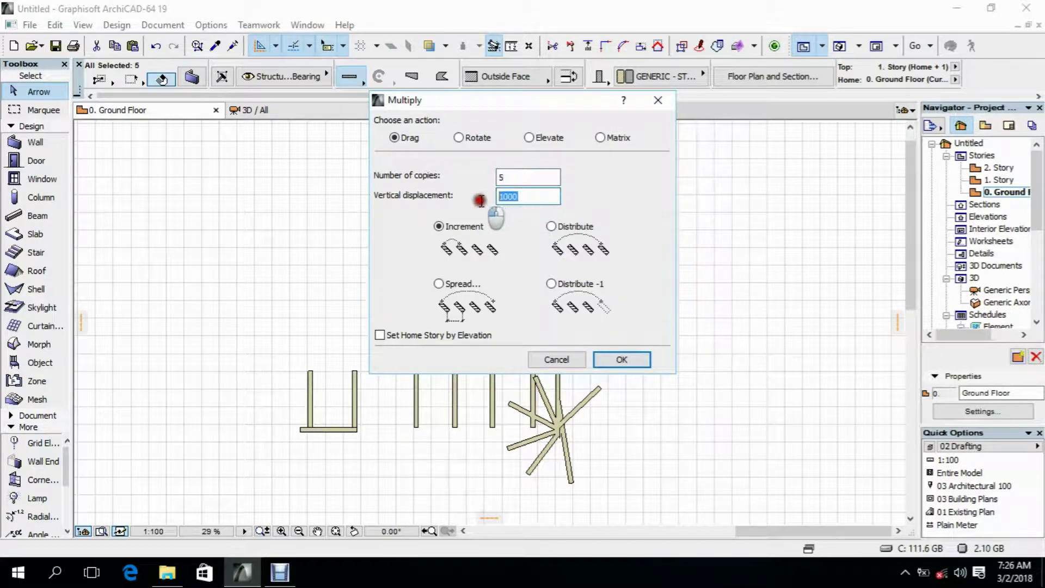
type("0")
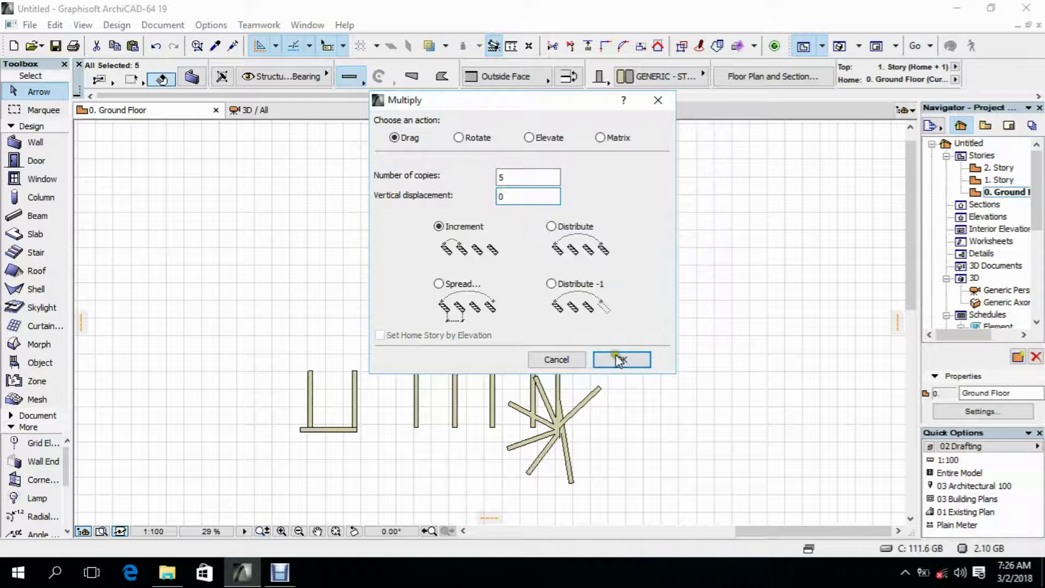
left_click(632, 364)
Place the five multiplied copies horizontally to the right at 5000 mm intervals, accept the elements on other stories and clear the selection
scroll(442, 267, "up", 3)
scroll(366, 297, "up", 2)
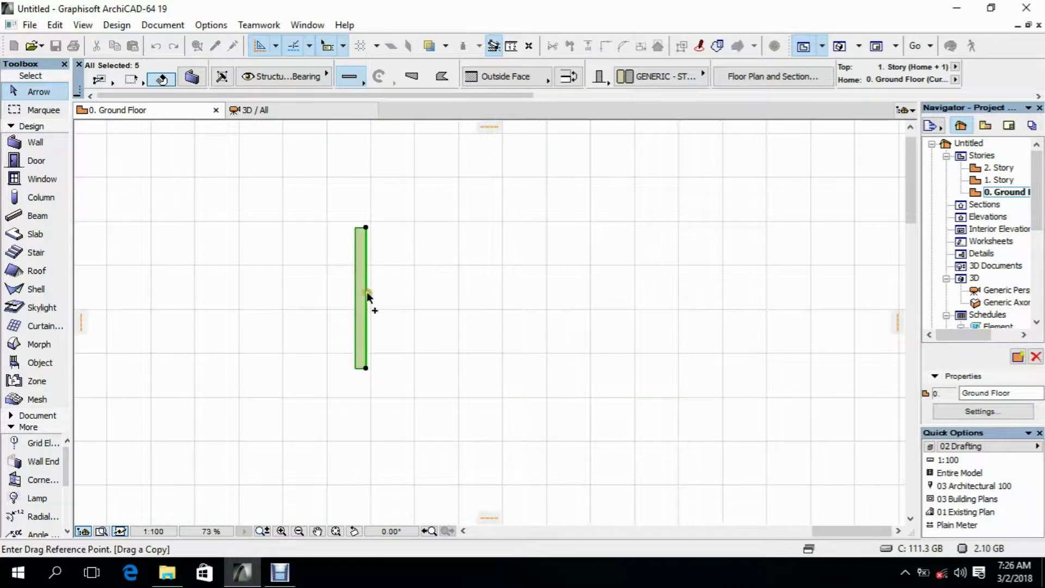
left_click(366, 306)
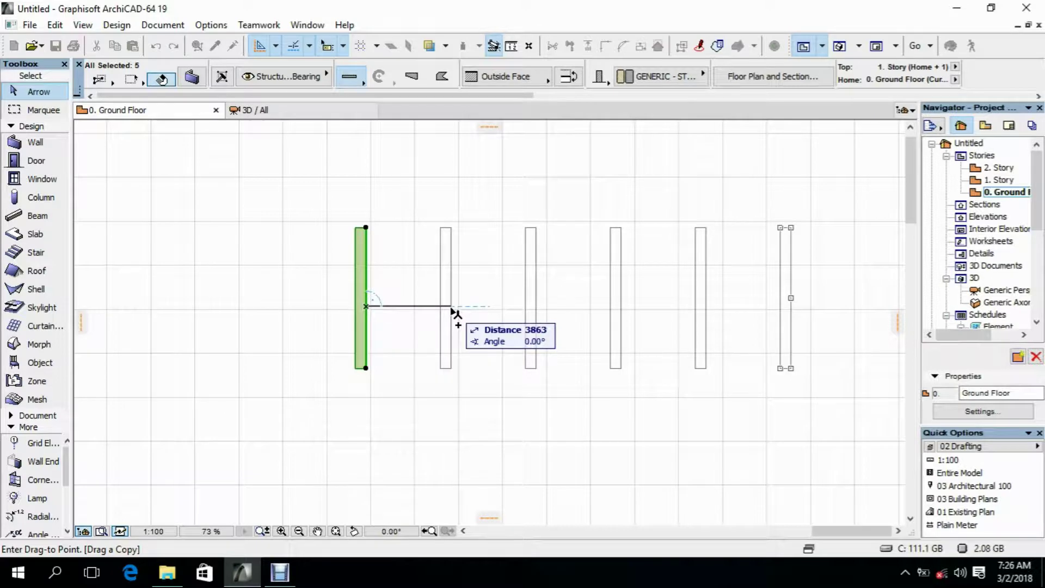
type("5000")
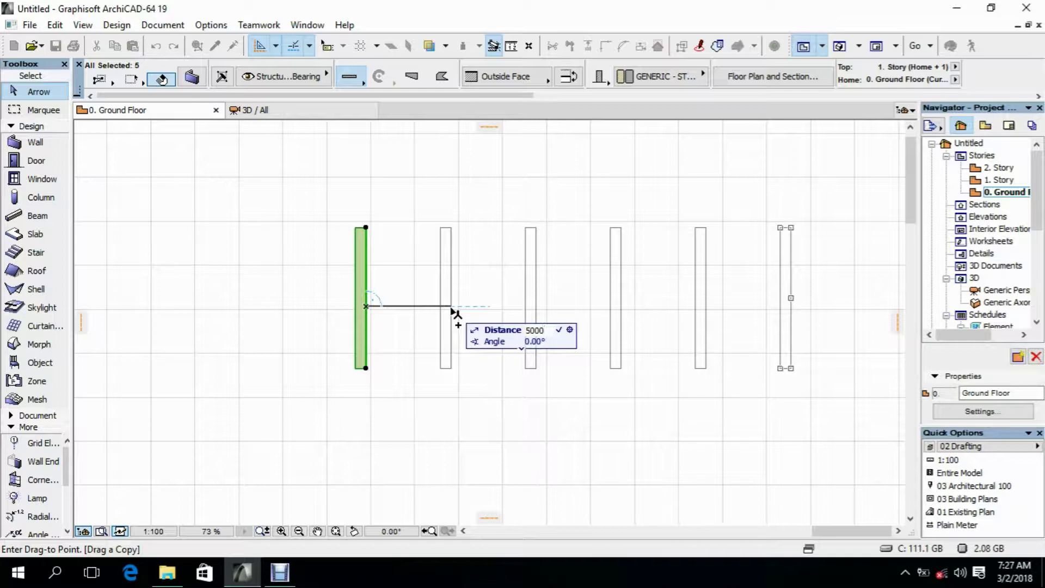
key("Return")
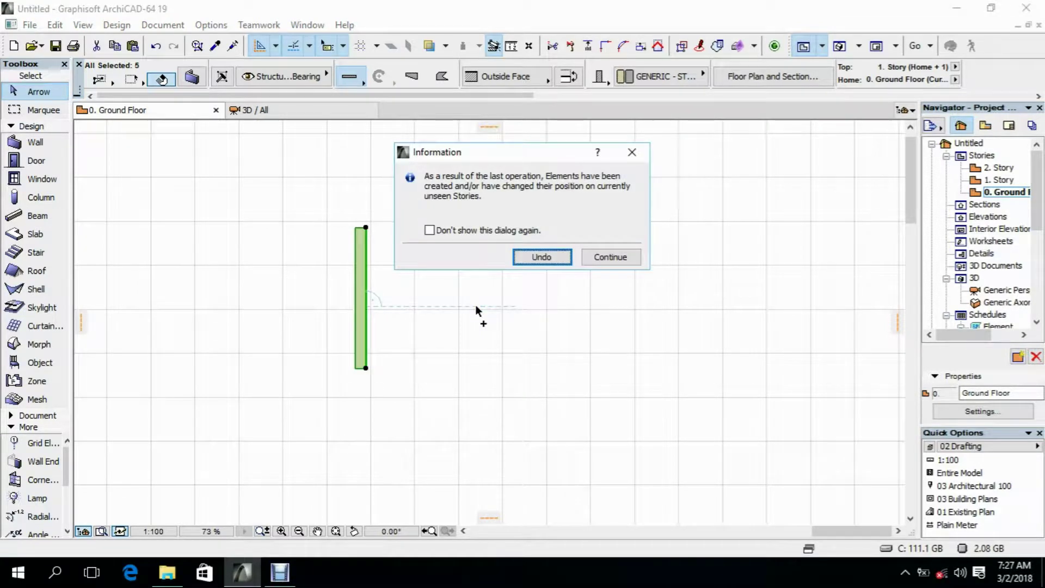
left_click(611, 256)
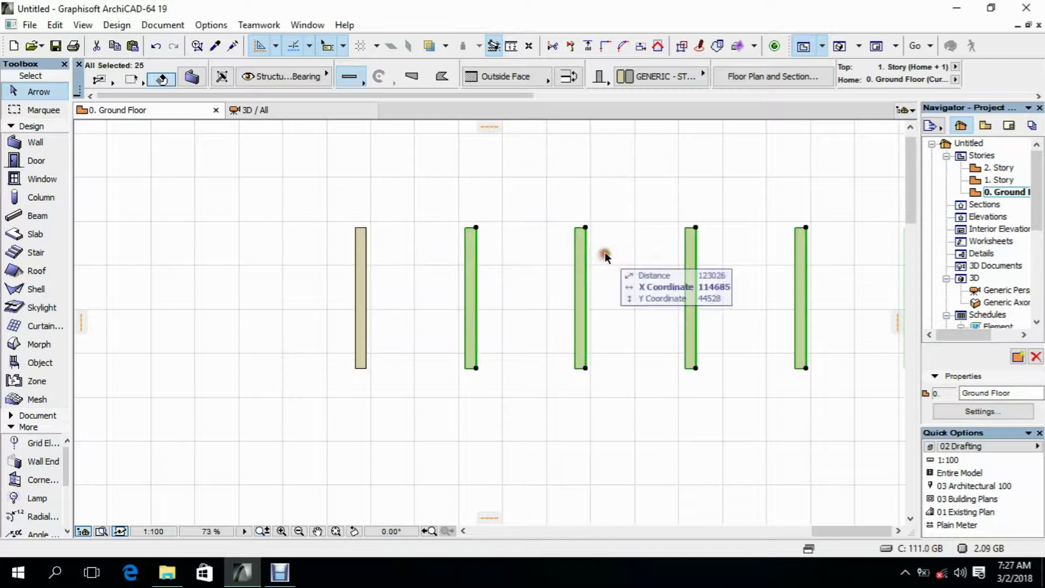
scroll(605, 253, "down", 5)
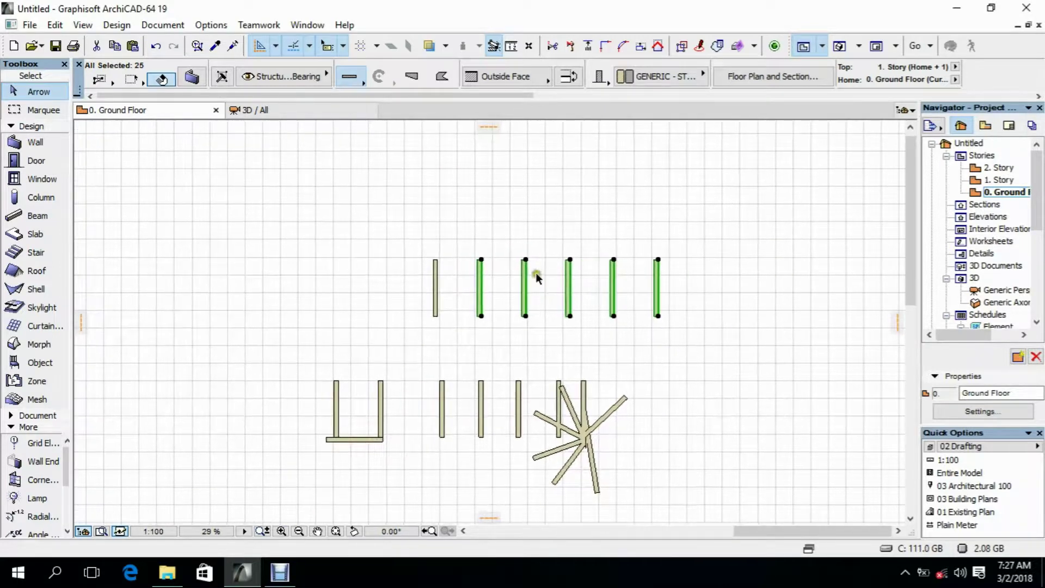
left_click(713, 283)
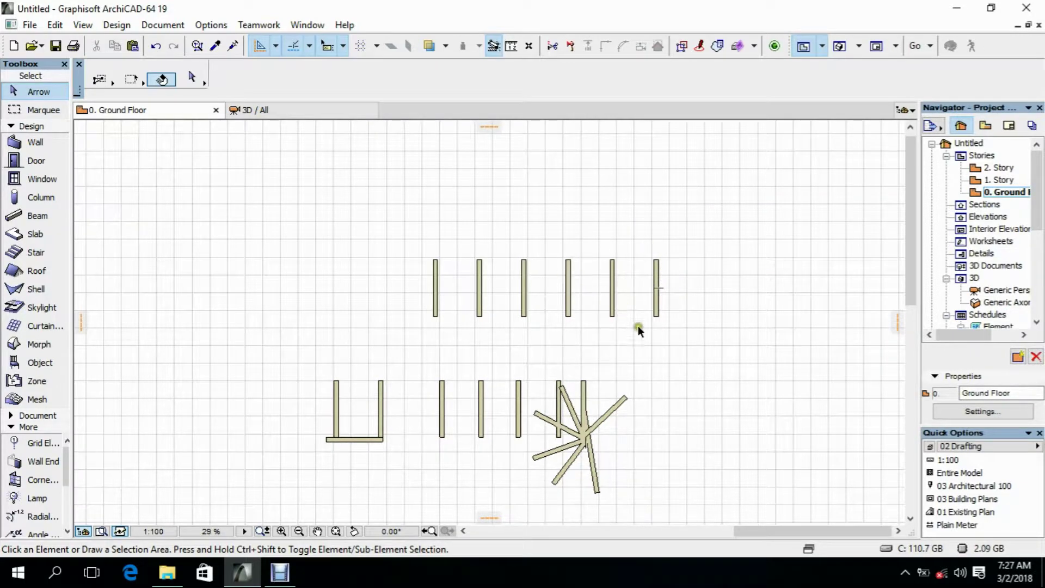
Open the Multiply settings for the rightmost wall of the upper row
left_click(657, 305)
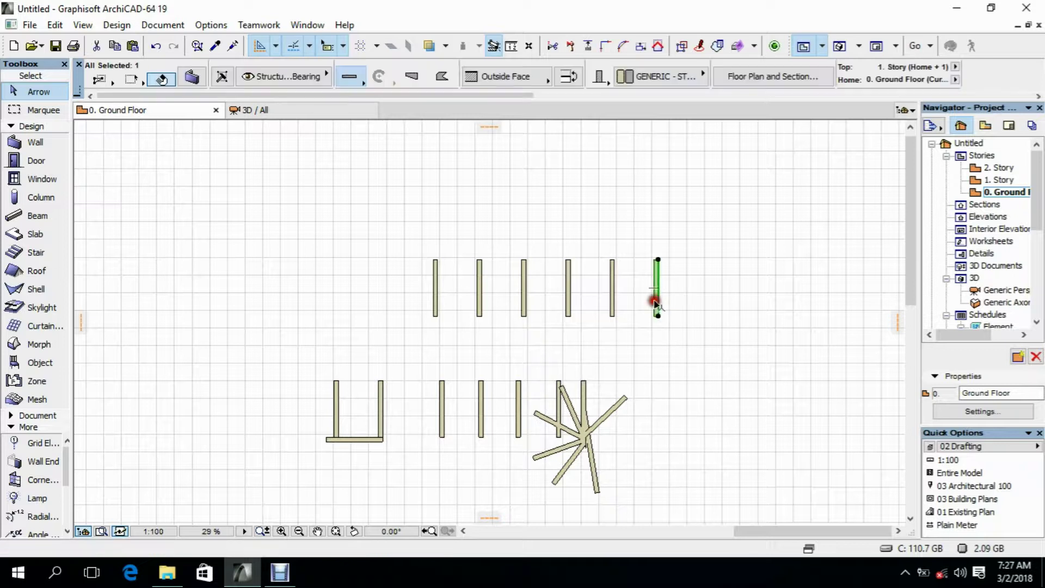
right_click(685, 288)
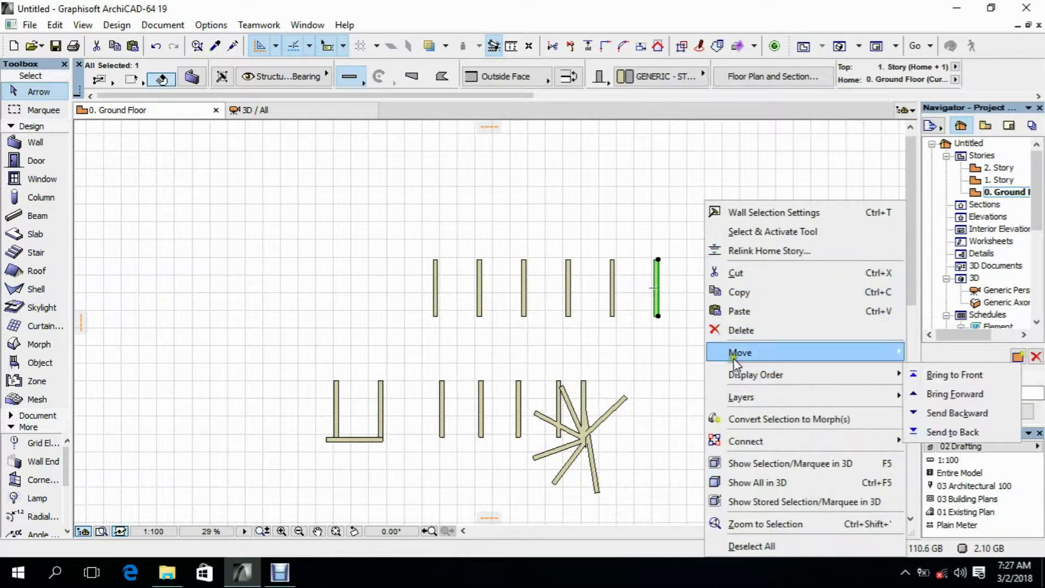
mouse_move(729, 359)
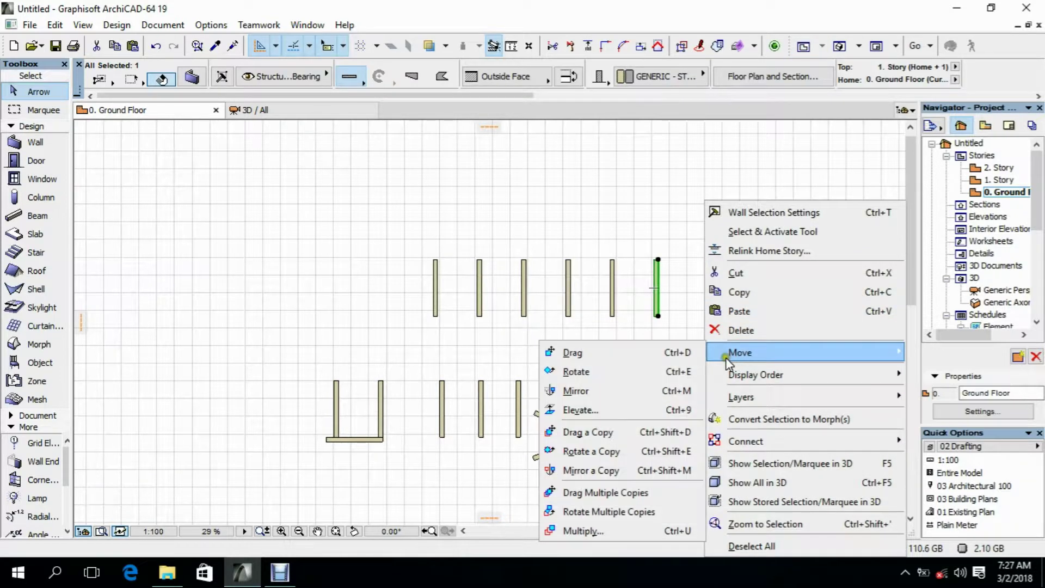
left_click(583, 530)
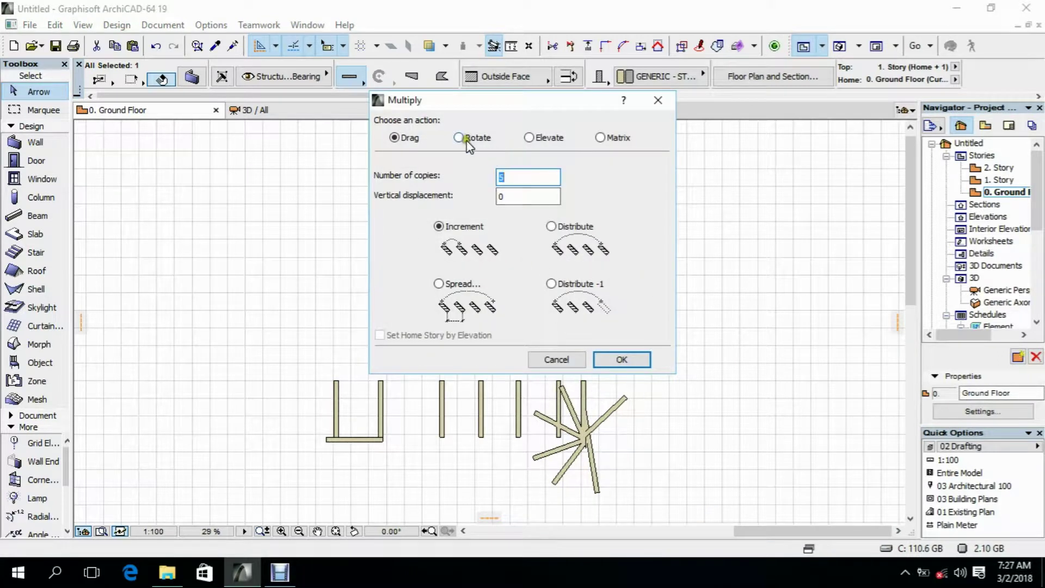